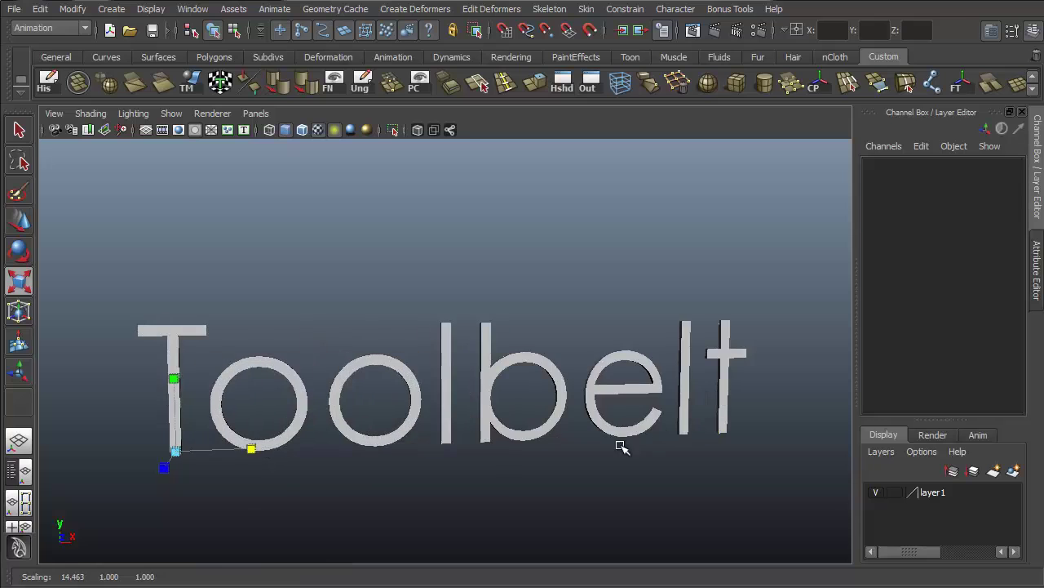
Tumble, track and dolly the view to face the 'Maya Toolbelt' title
key(e)
alt+middle_drag(501, 419, 595, 338)
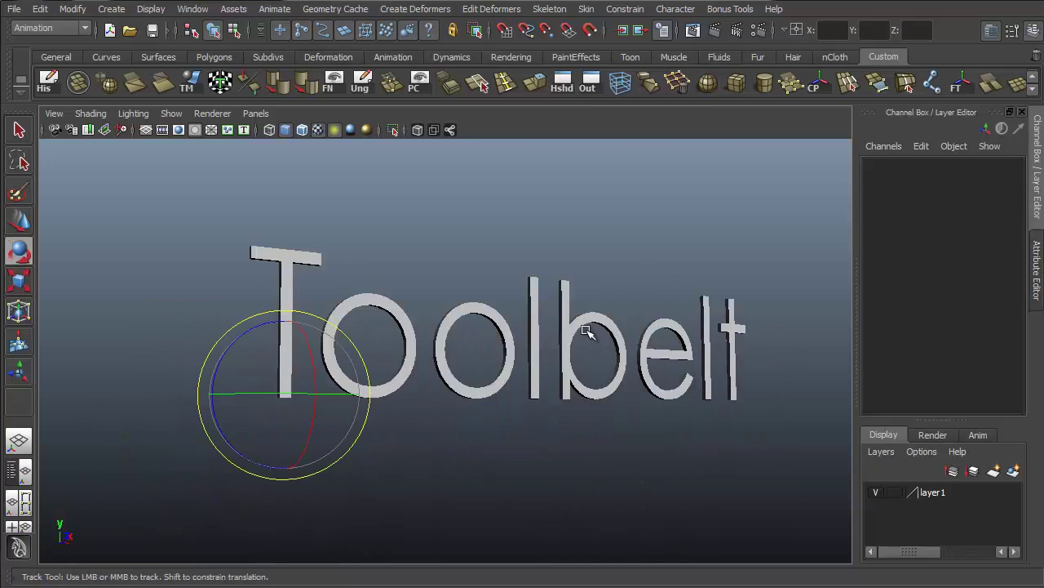
alt+drag(552, 378, 536, 291)
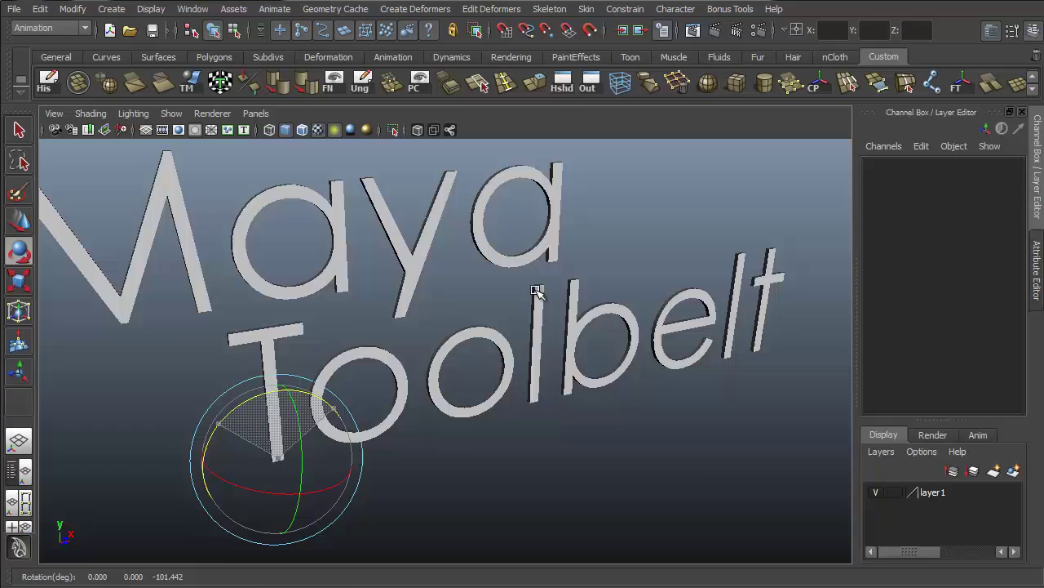
alt+right_drag(536, 292, 356, 307)
key(w)
alt+drag(356, 307, 433, 322)
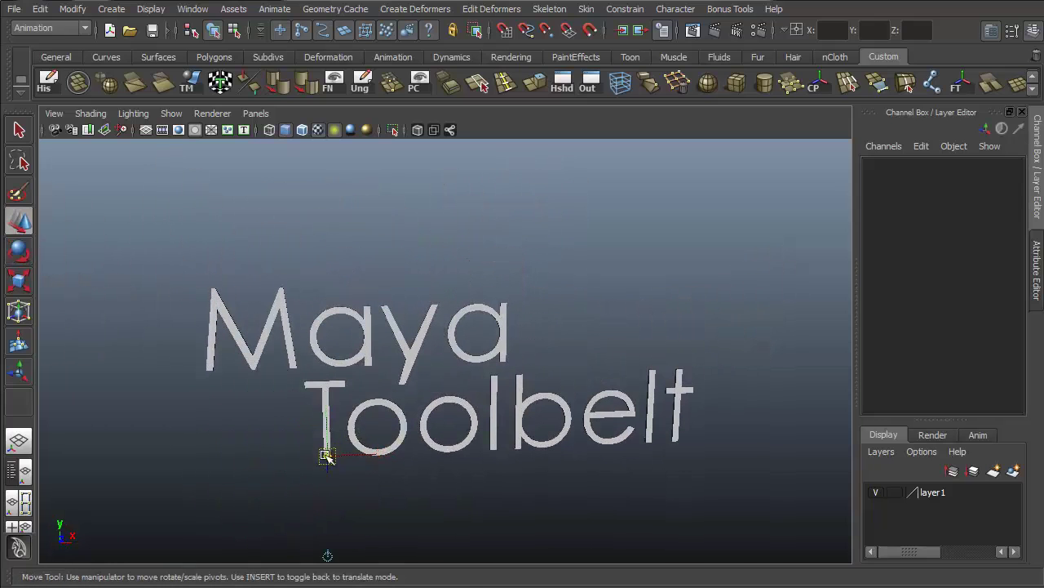
Raise the title text so 'the Maya Toolbelt' shows, then zoom in on the full title
click(270, 314)
drag(247, 252, 620, 378)
key(q)
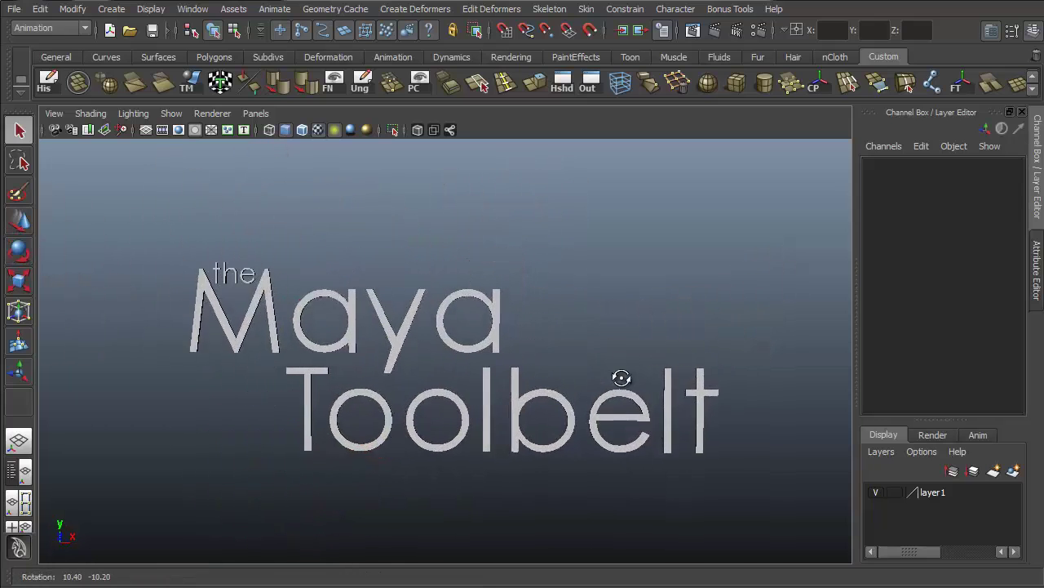
scroll(683, 354, up, 3)
alt+drag(683, 354, 690, 308)
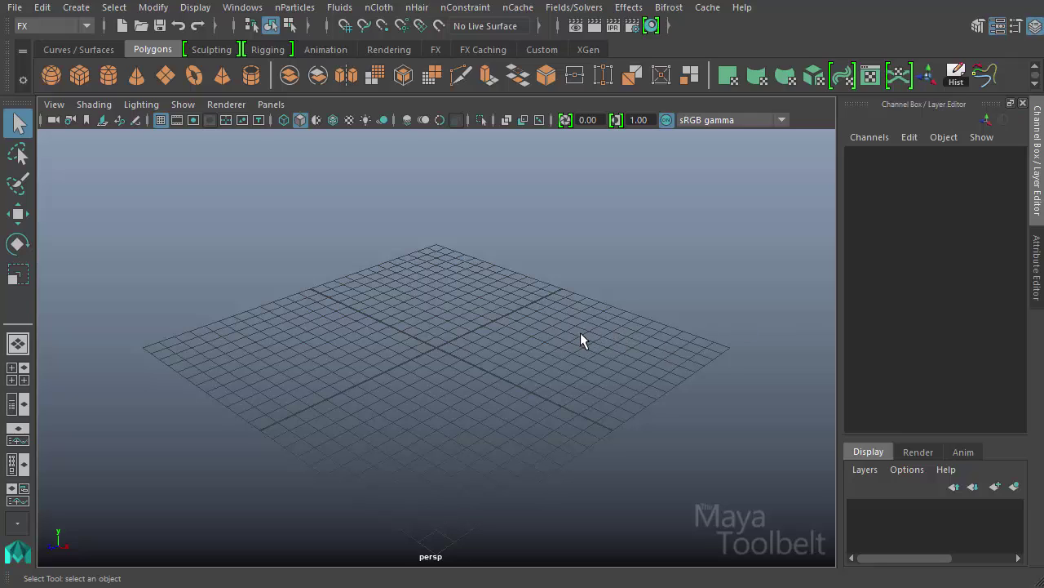
Keep the FX menu set and open Fields/Solvers to reach the rigid body constraint commands
click(45, 23)
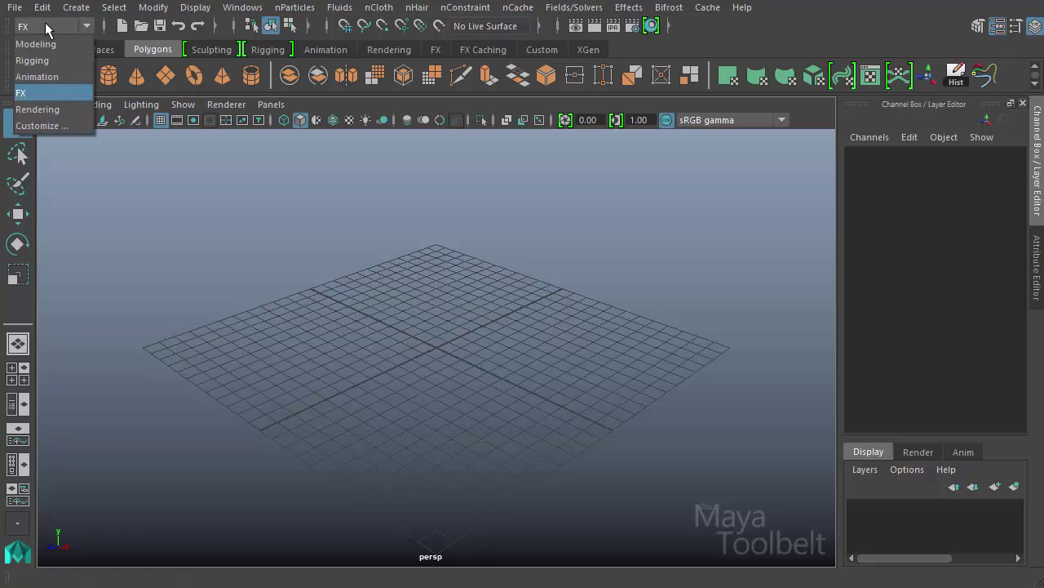
click(48, 23)
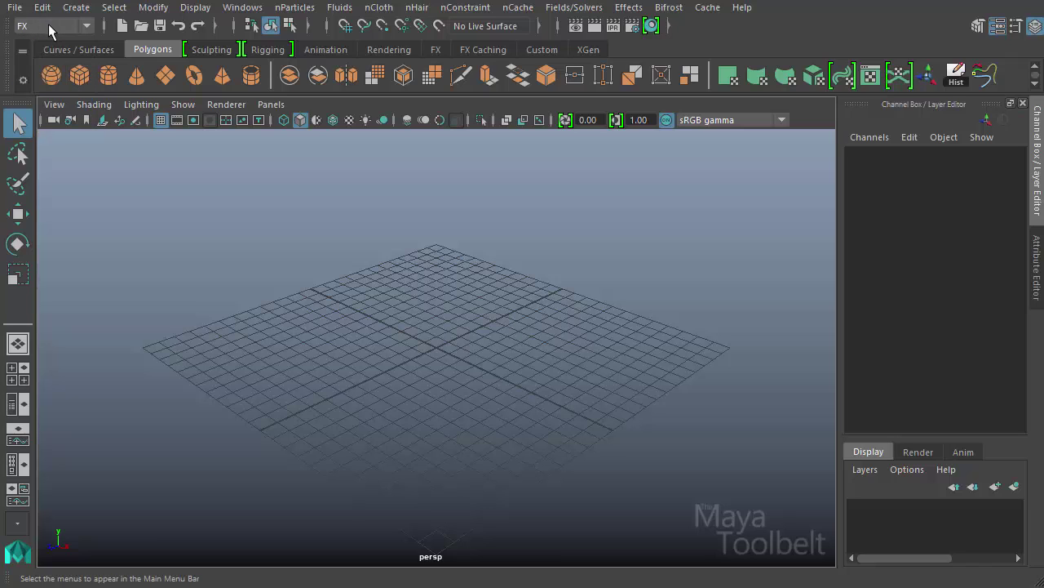
click(575, 8)
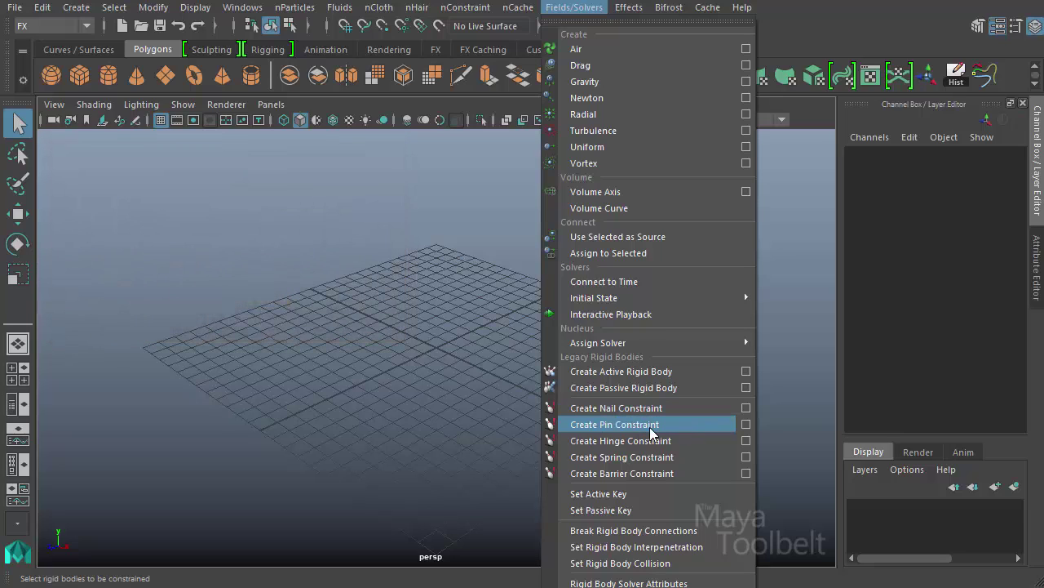
Open the Create Pin Constraint options window, then reposition and enlarge it
click(746, 425)
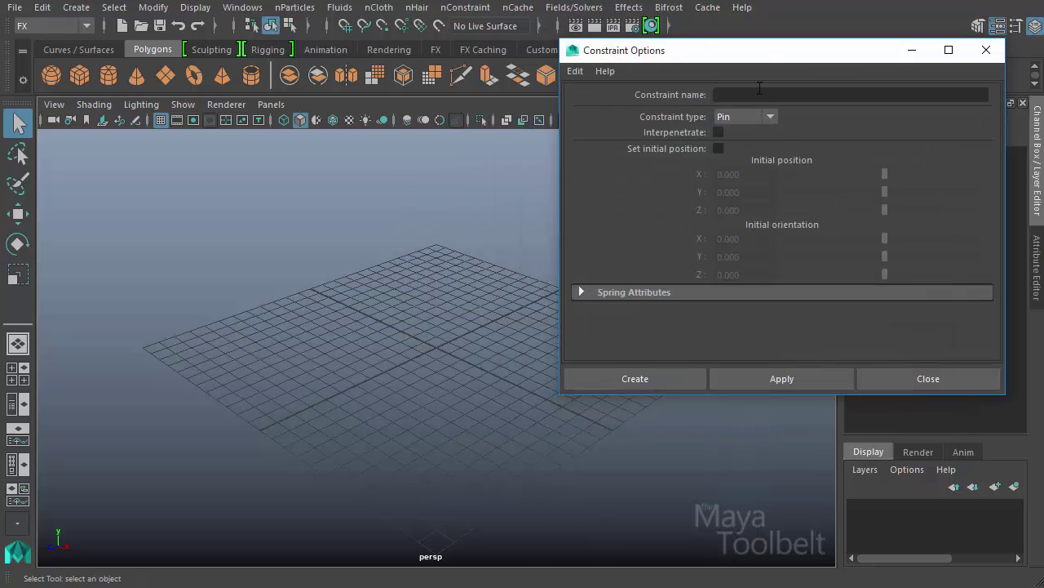
drag(759, 56, 401, 111)
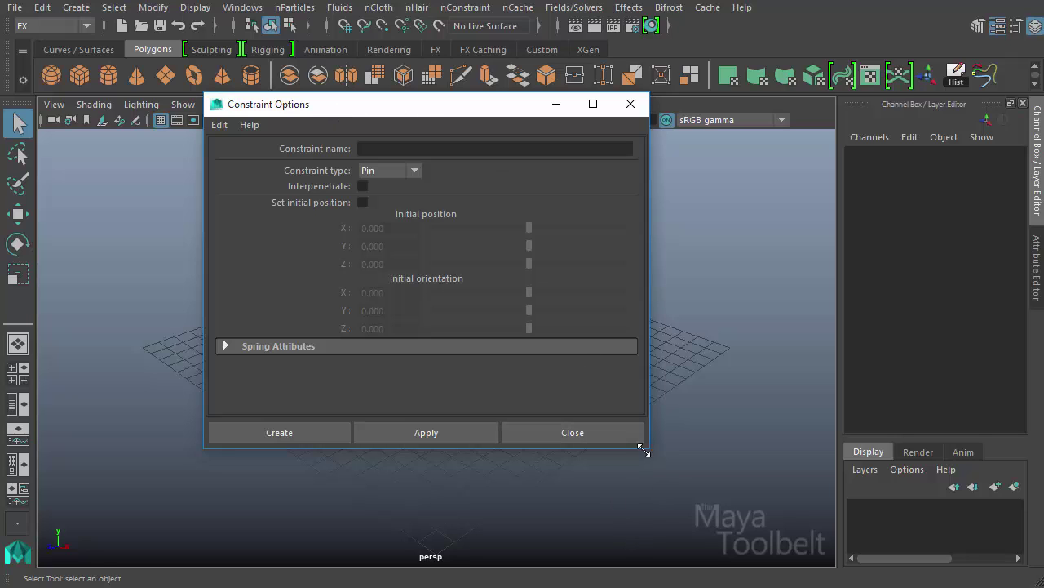
drag(646, 449, 691, 501)
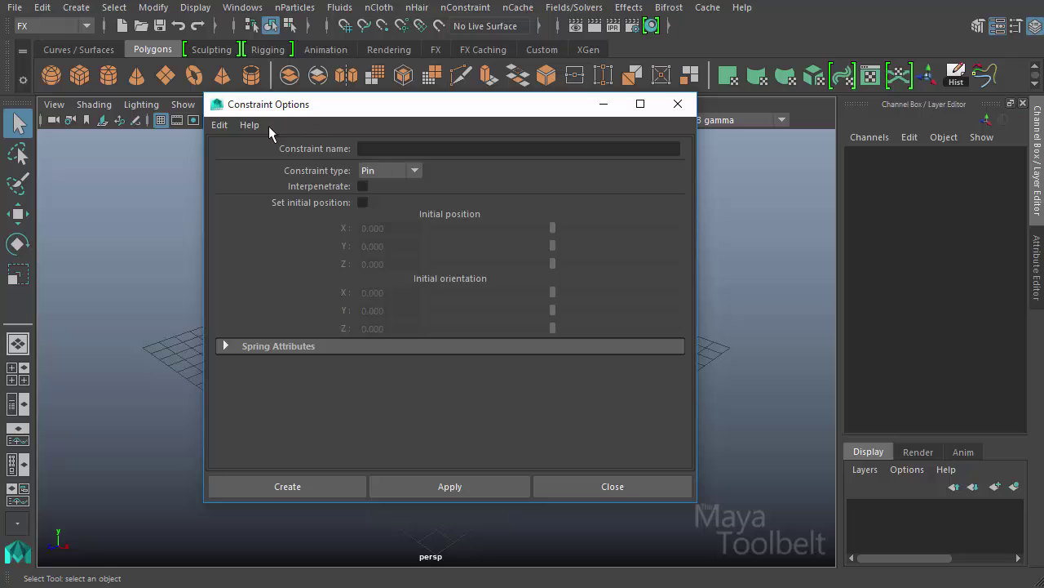
Cycle Constraint type through Nail, Pin, Hinge and Spring
click(410, 169)
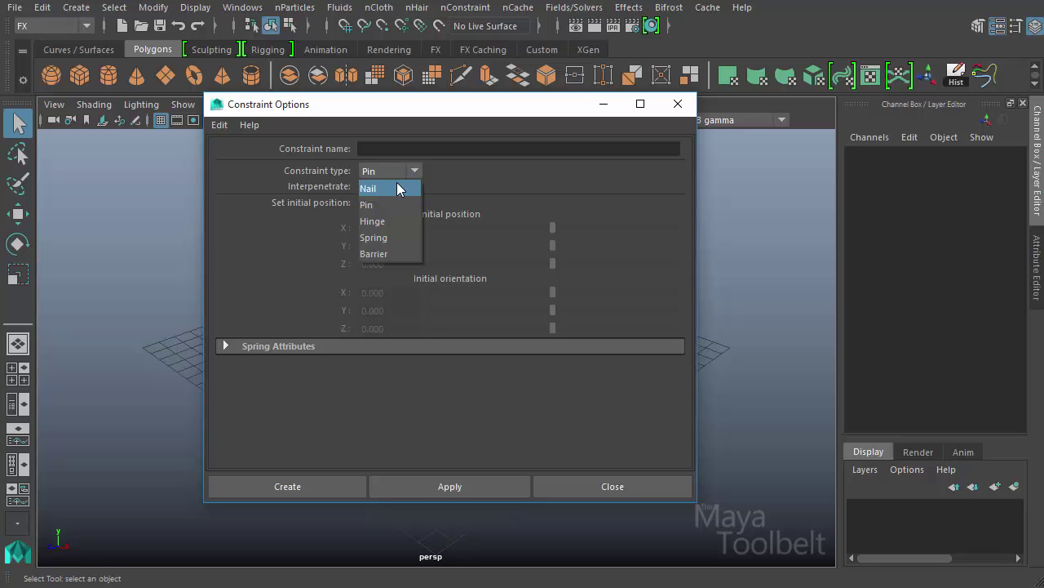
click(399, 188)
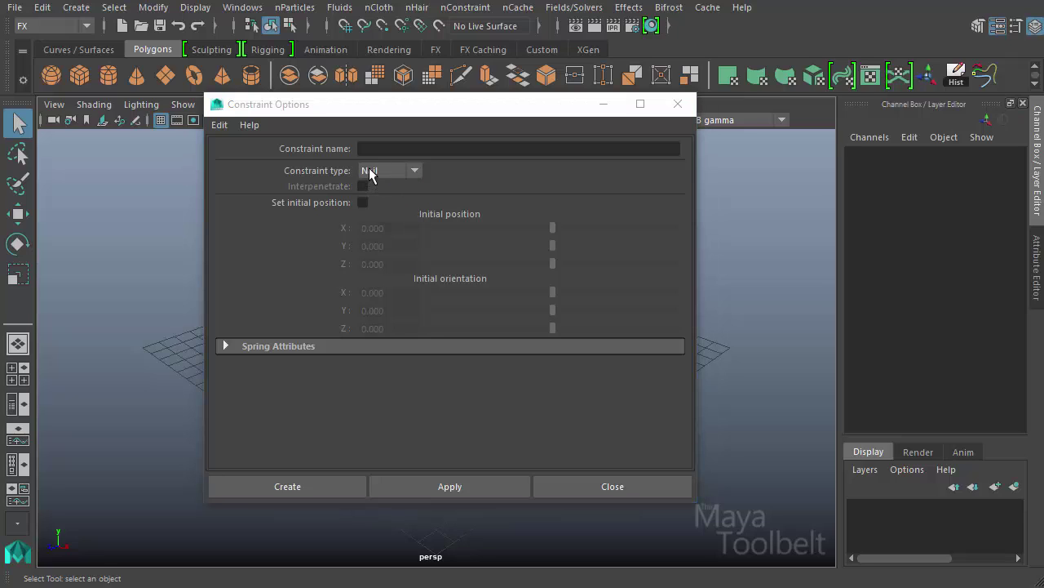
click(415, 173)
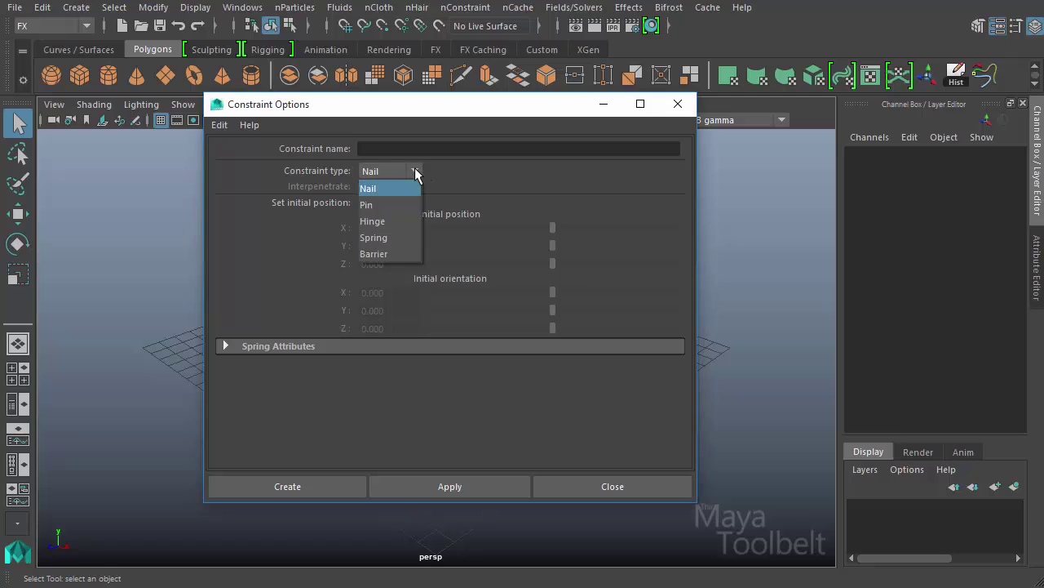
click(402, 207)
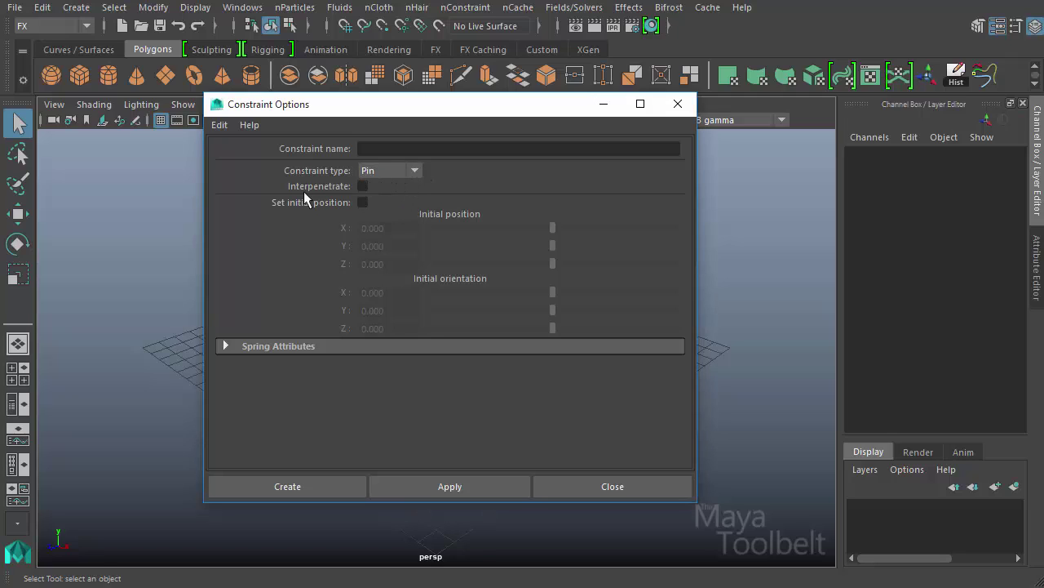
click(385, 170)
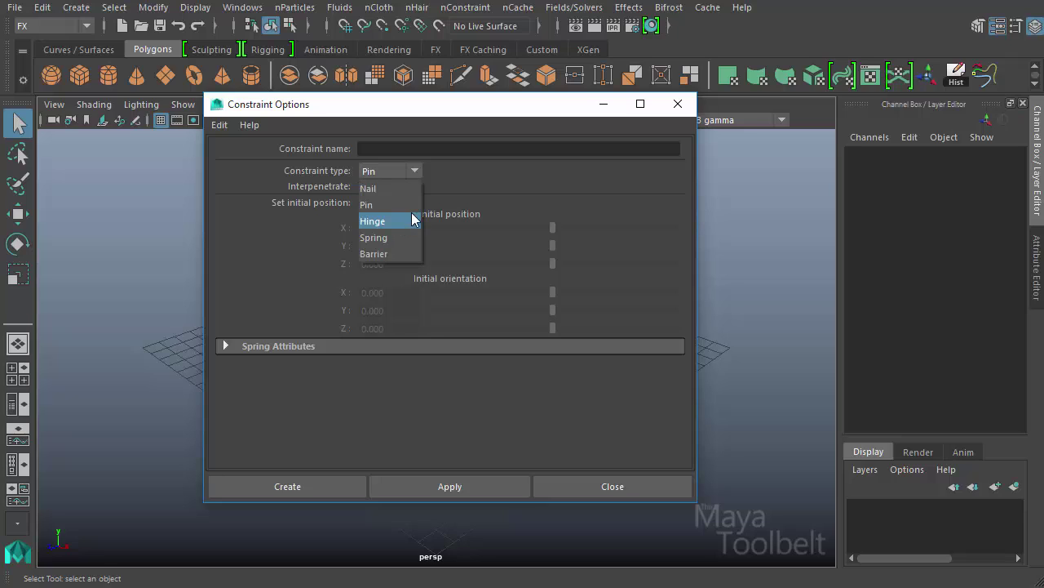
click(406, 225)
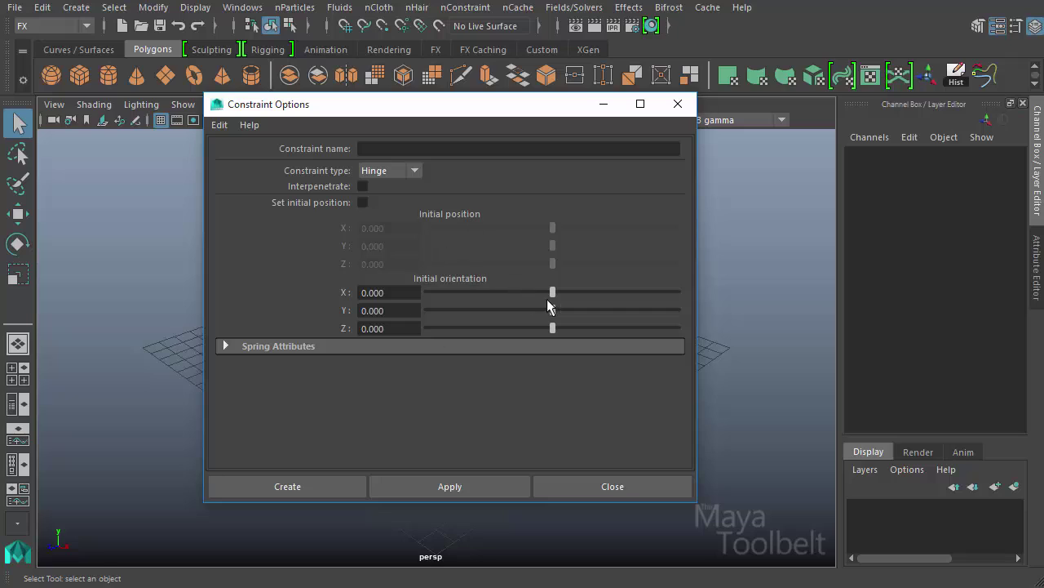
click(415, 175)
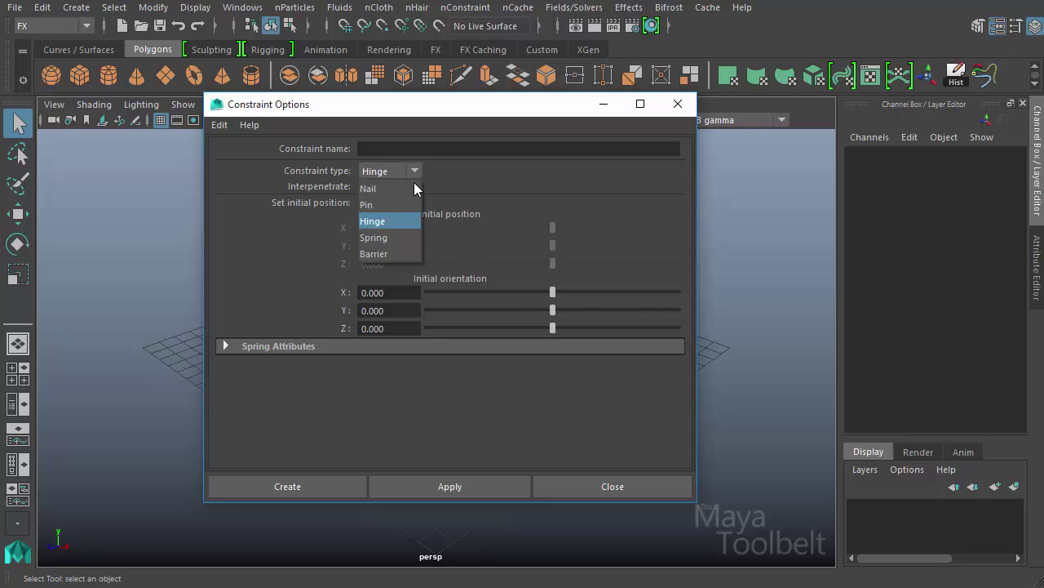
click(396, 239)
click(413, 173)
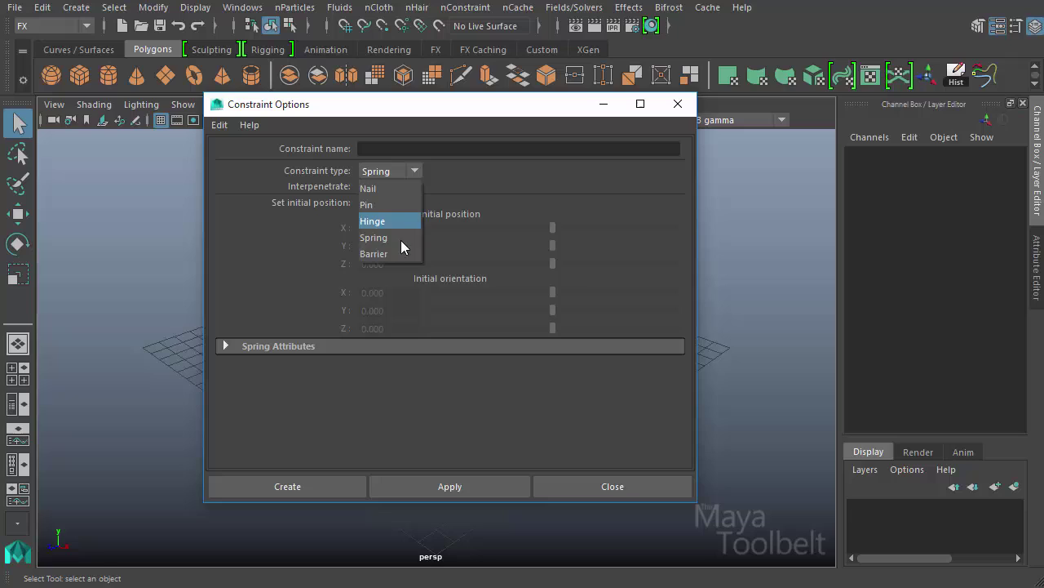
click(391, 240)
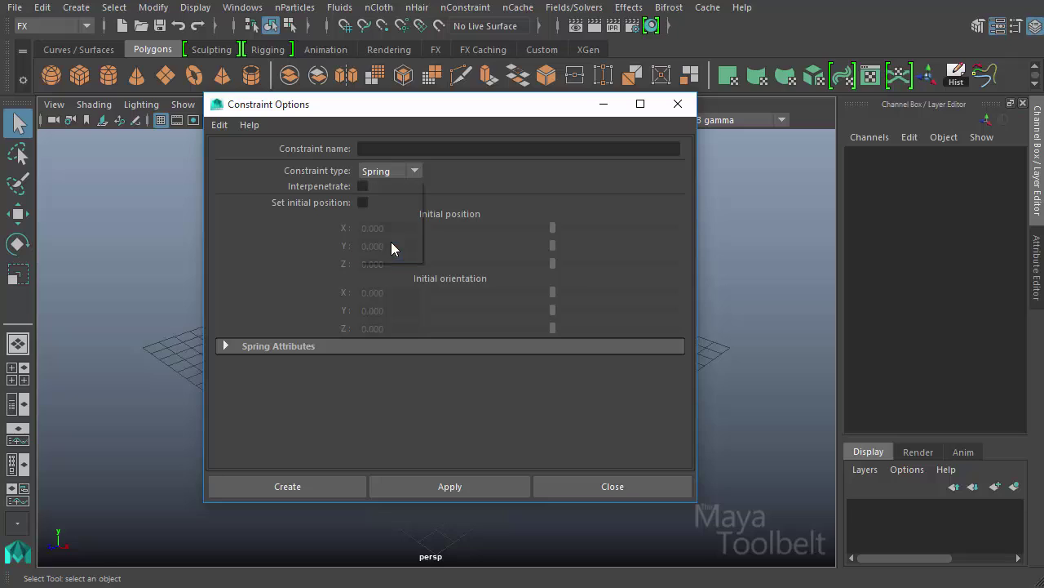
Expand Spring Attributes, then switch the constraint type to Barrier
click(223, 346)
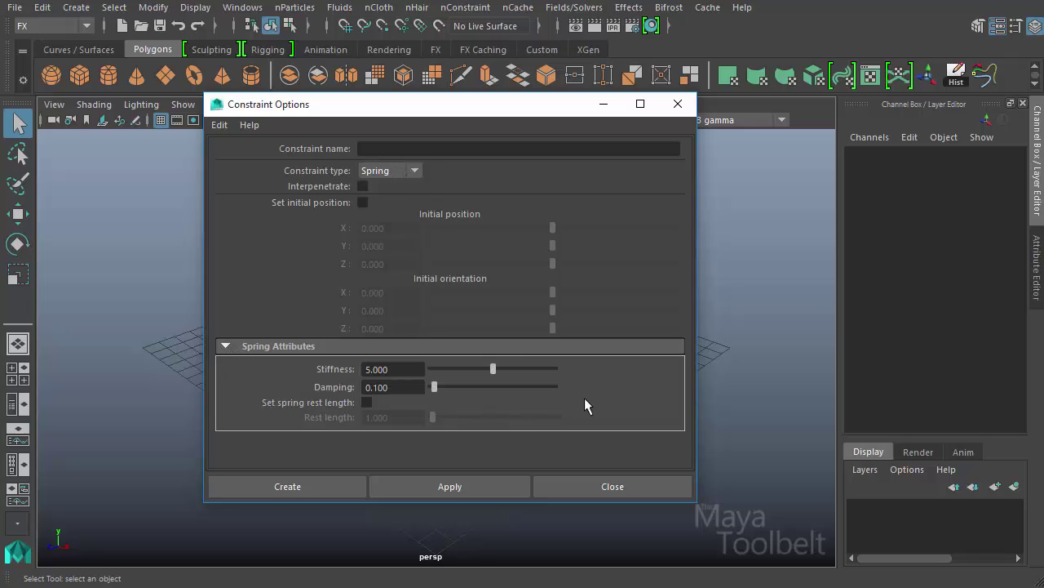
click(413, 173)
click(397, 254)
click(413, 172)
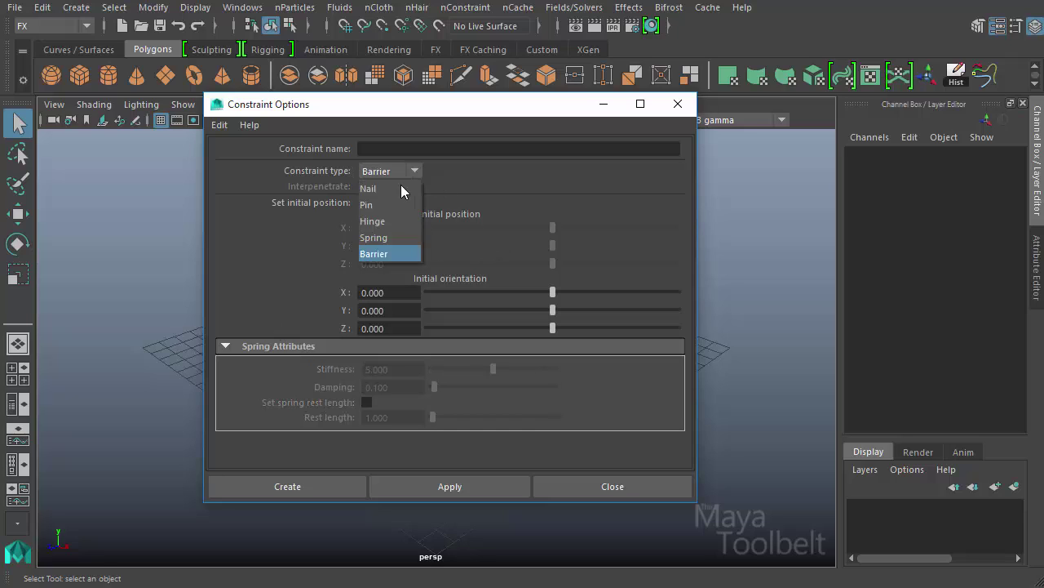
Set the type back to Pin, collapse Spring Attributes, and toggle Set initial position on and off
click(390, 204)
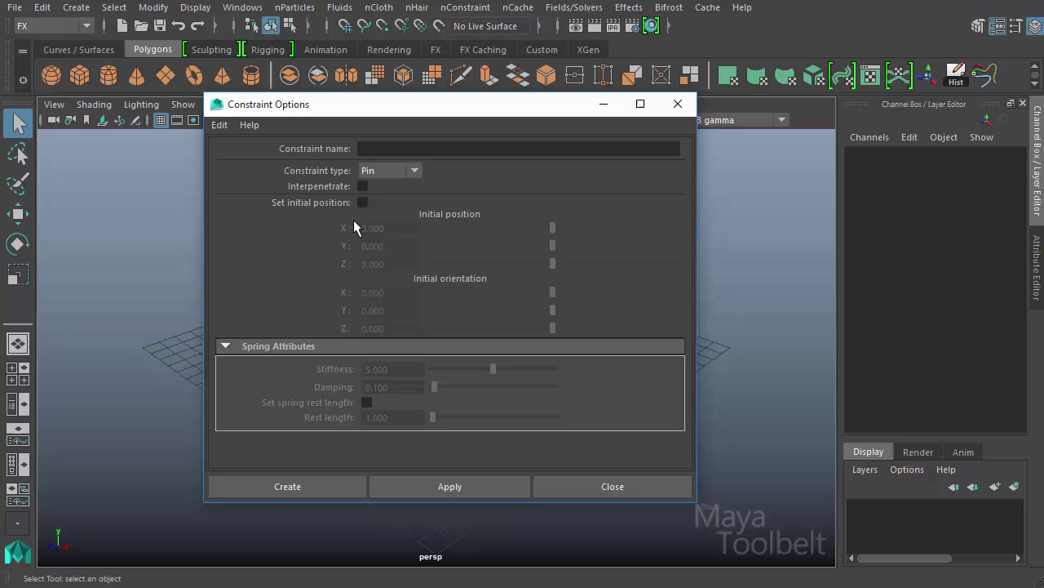
click(227, 346)
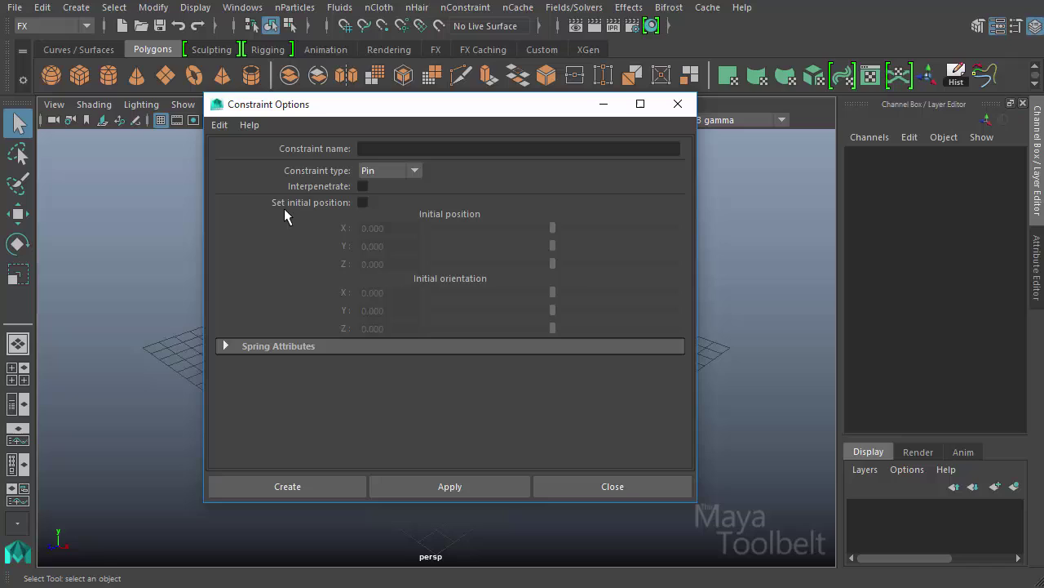
click(362, 202)
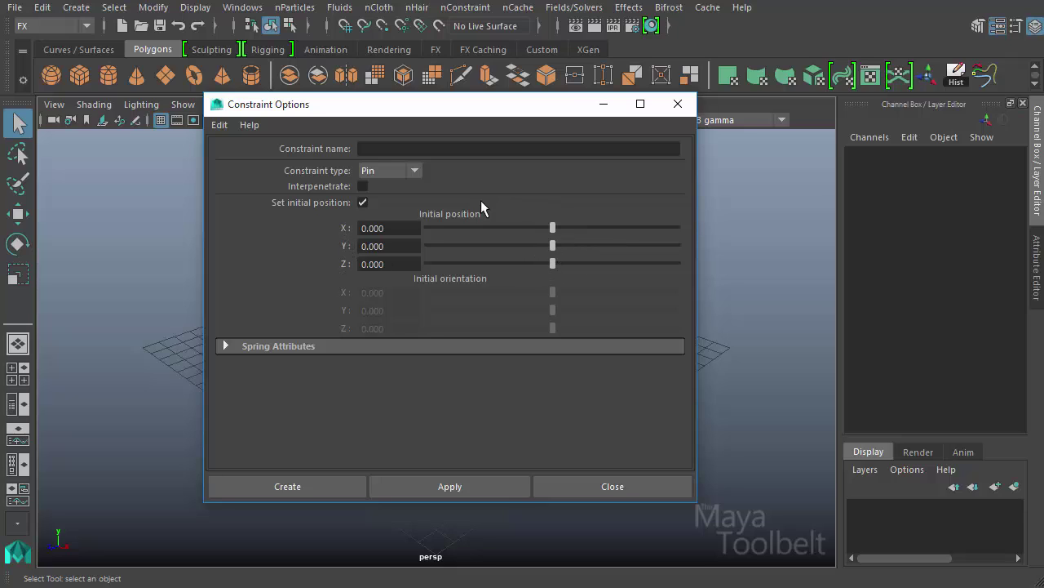
click(363, 202)
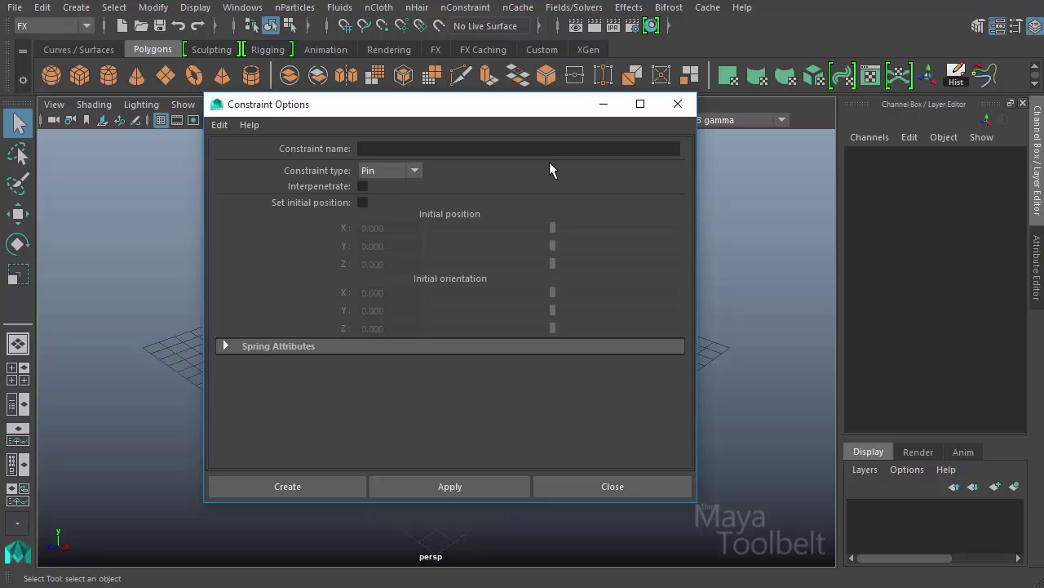
Reset the constraint settings to defaults, choose Pin again, and move the window aside
click(220, 125)
click(255, 156)
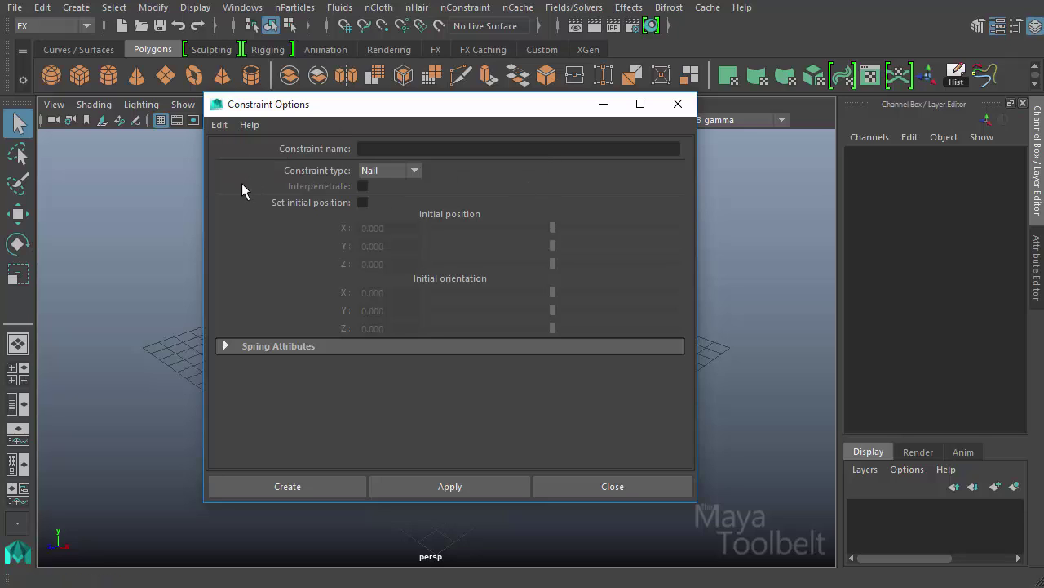
click(416, 173)
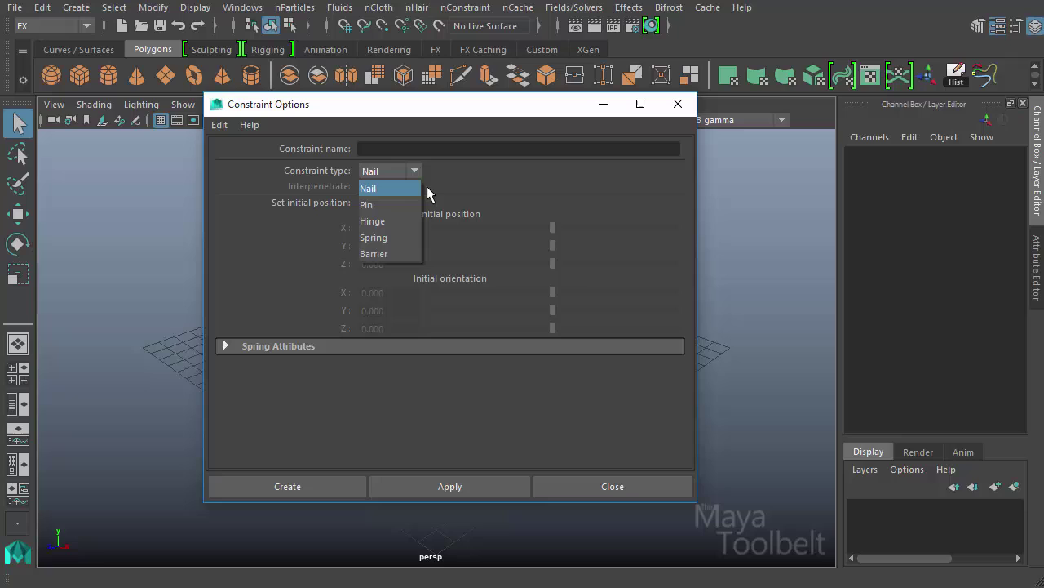
click(401, 205)
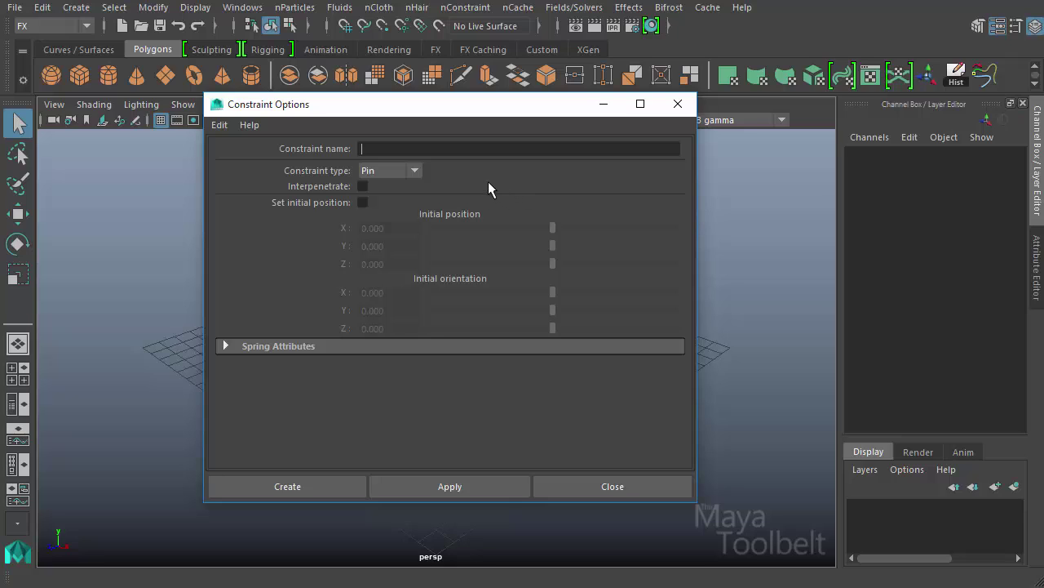
drag(383, 110, 650, 93)
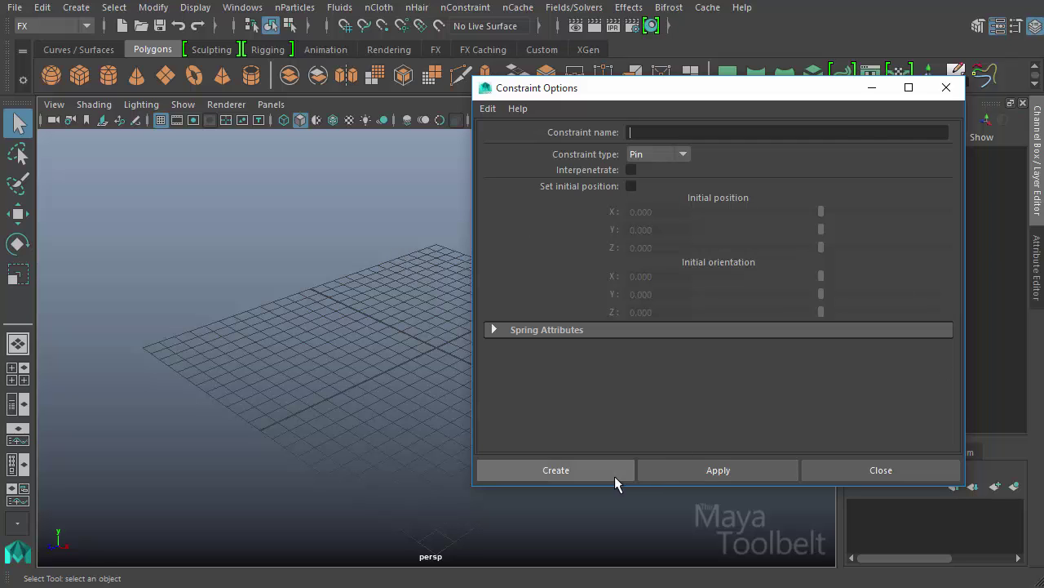
Create a polygon sphere at the origin
click(871, 88)
click(79, 8)
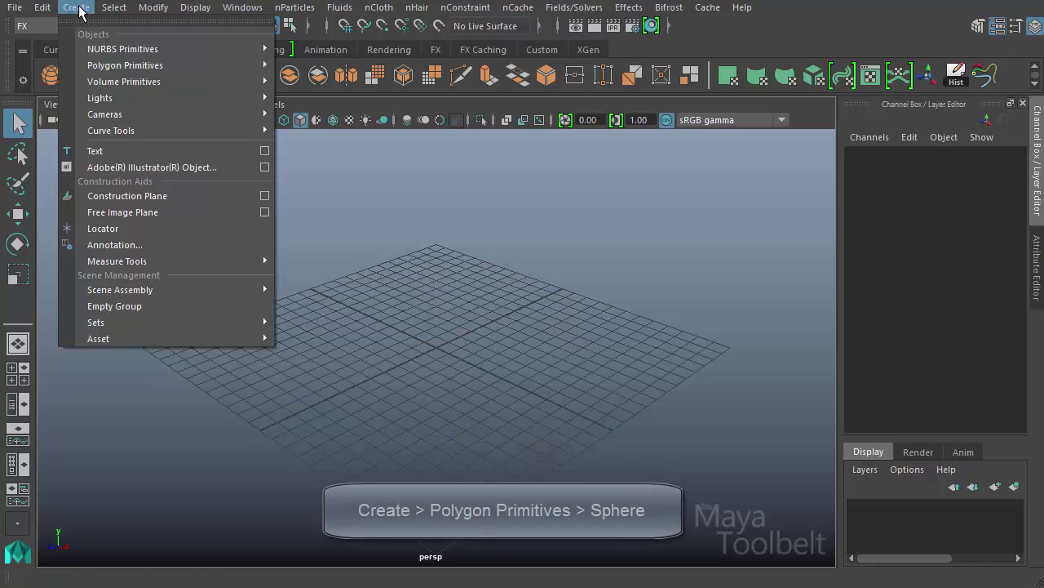
mouse_move(191, 64)
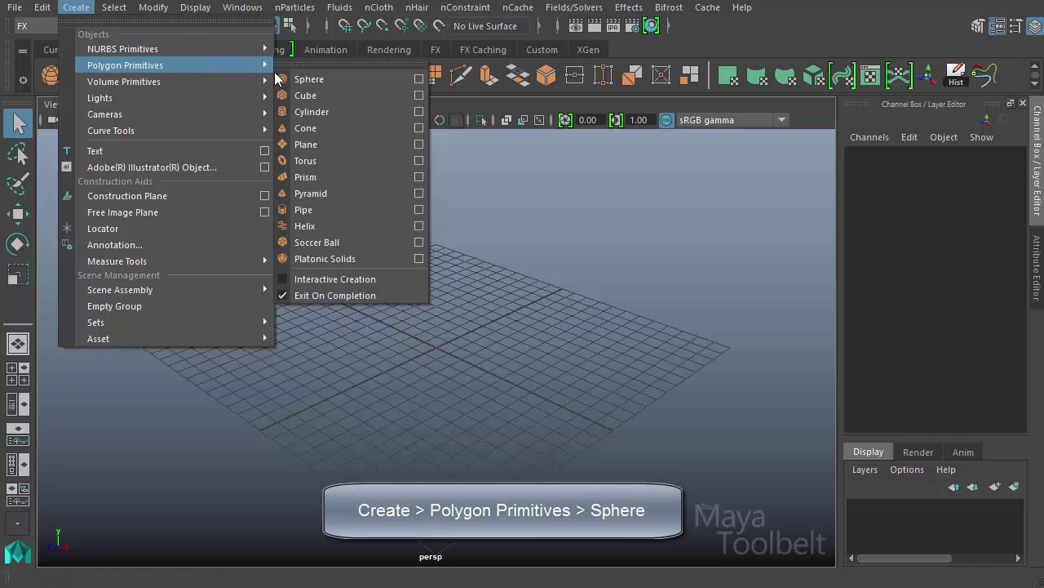
click(318, 79)
alt+drag(460, 277, 590, 410)
key(w)
alt+drag(539, 365, 644, 401)
Duplicate the sphere beside it along X, hide the grid, and frame both spheres
key(ctrl+d)
click(160, 121)
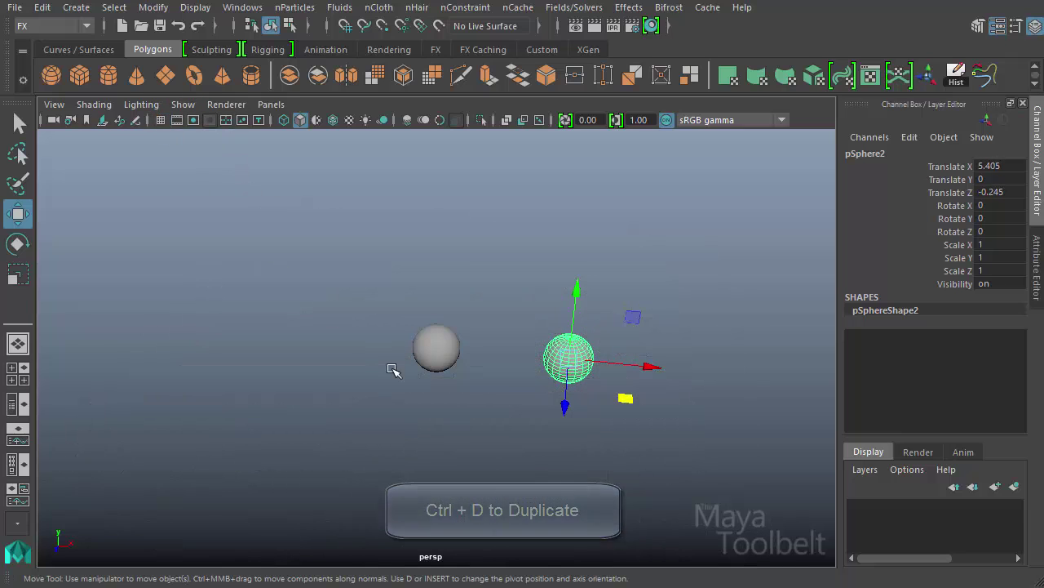
alt+middle_drag(392, 366, 296, 334)
alt+right_drag(296, 334, 538, 412)
alt+drag(537, 412, 478, 415)
click(457, 367)
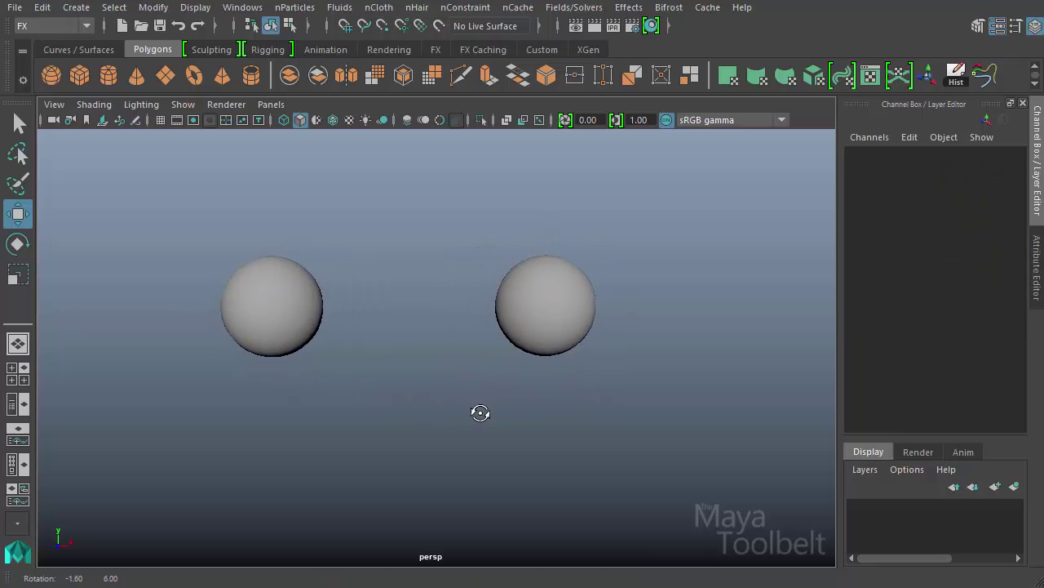
click(285, 303)
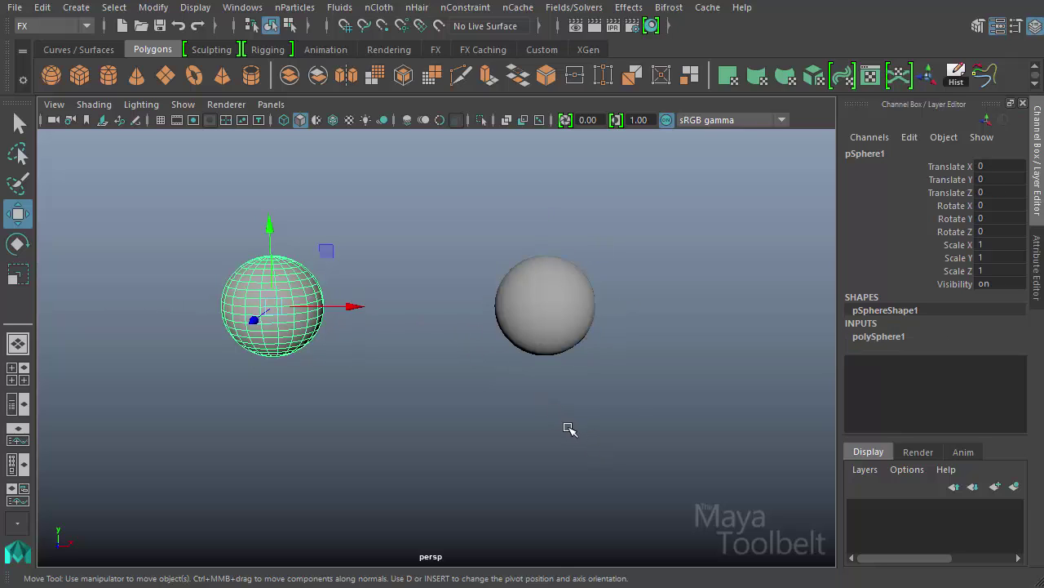
Select both spheres and create a Pin-type rigid pin constraint between them
click(557, 312)
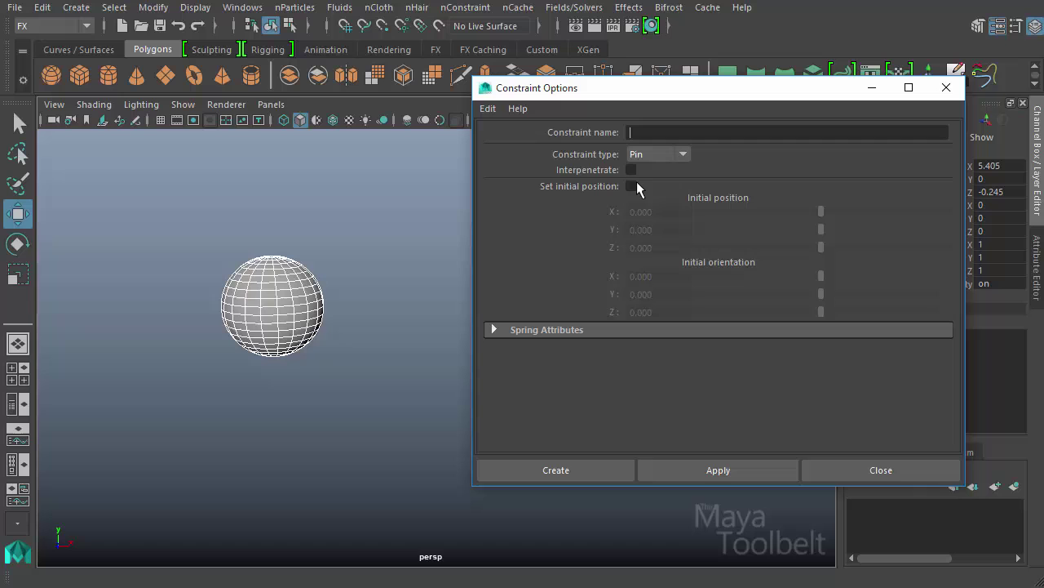
click(556, 472)
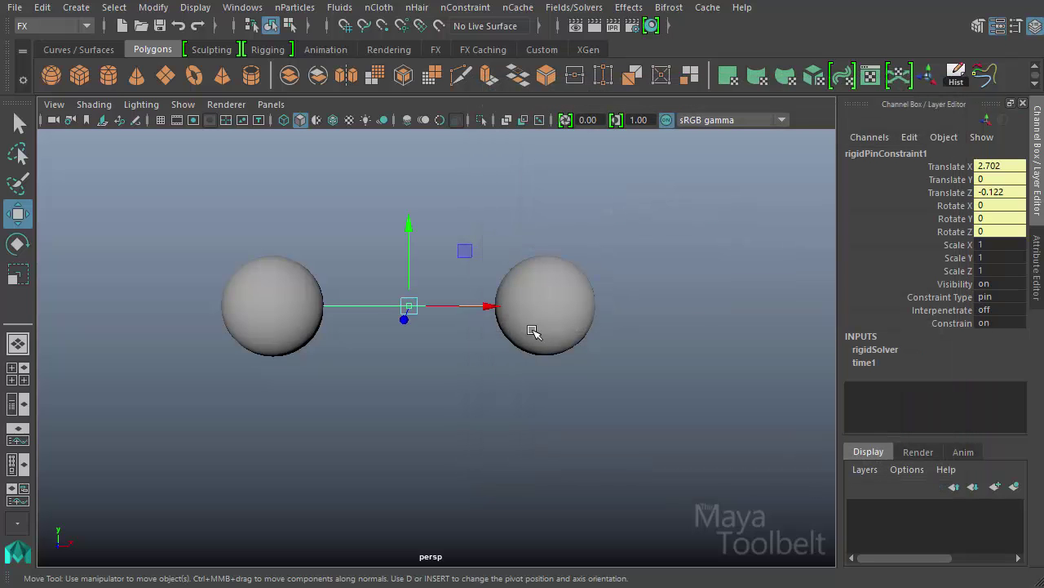
click(636, 415)
Switch to wireframe display and orbit in close around the pin constraint
alt+drag(528, 389, 522, 436)
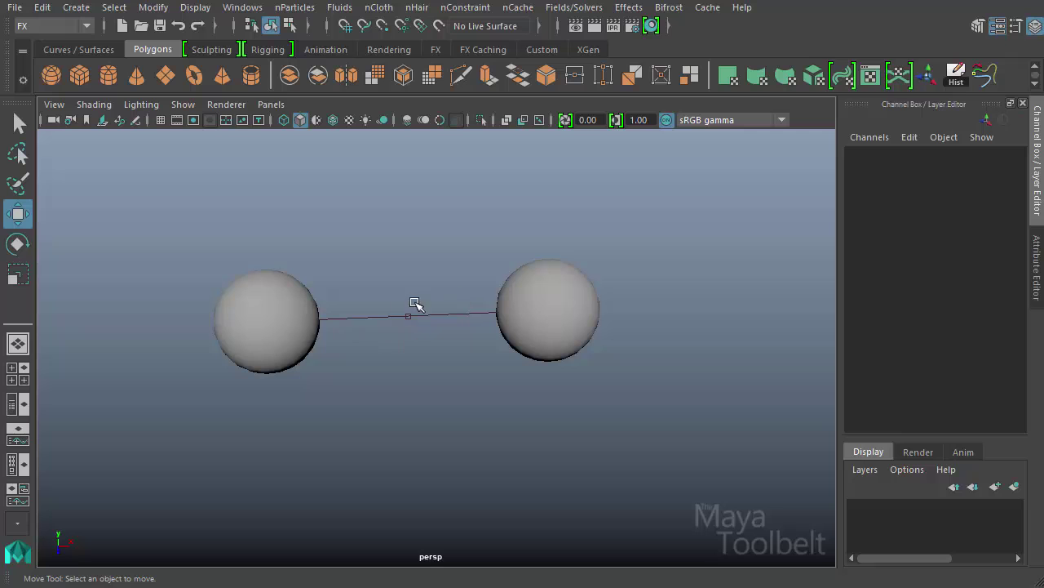
alt+drag(515, 406, 433, 318)
key(4)
click(457, 299)
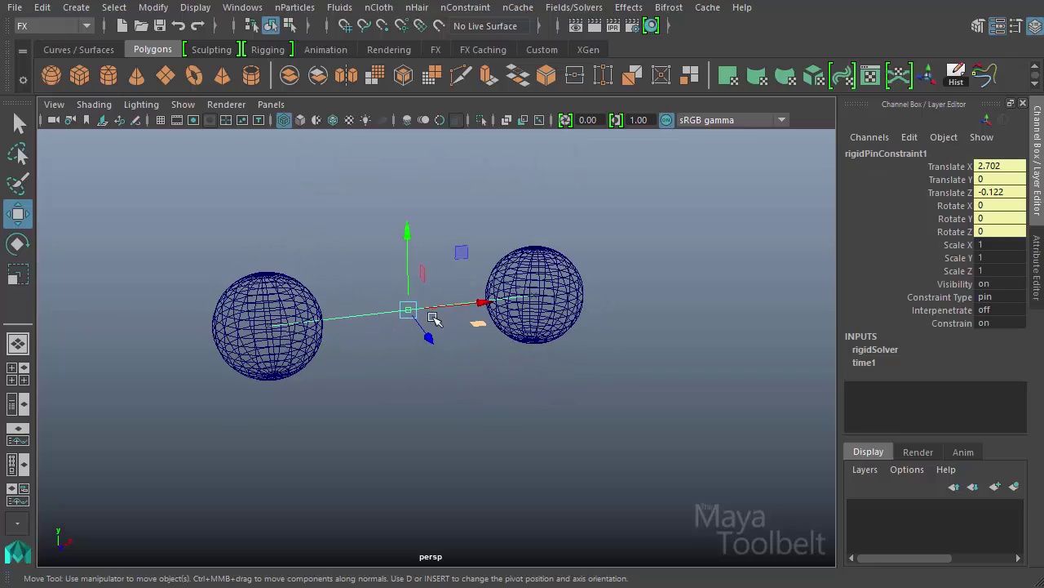
alt+drag(318, 386, 417, 354)
alt+right_drag(343, 397, 445, 393)
alt+drag(446, 393, 671, 412)
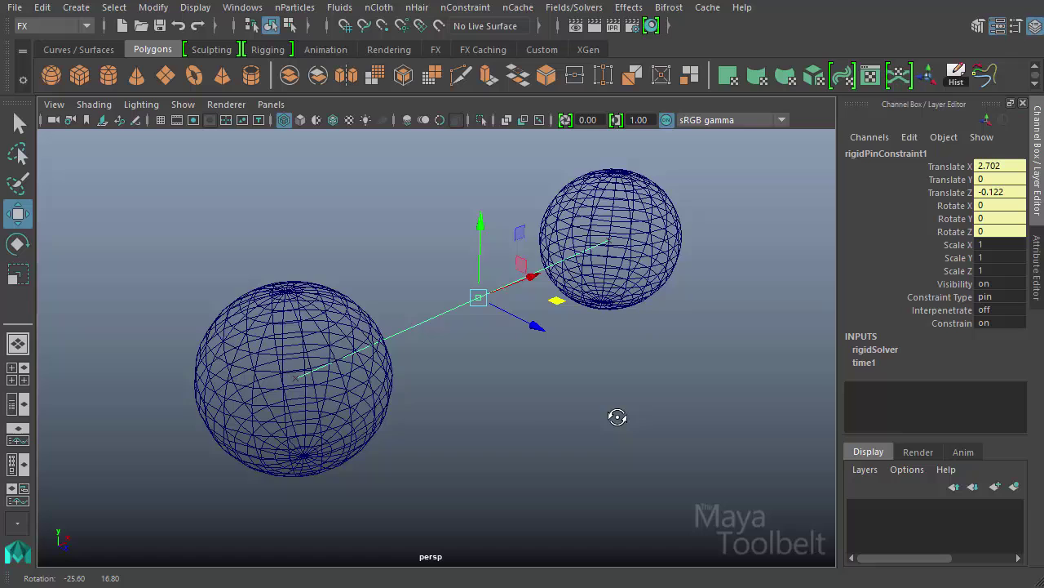
alt+drag(617, 416, 608, 416)
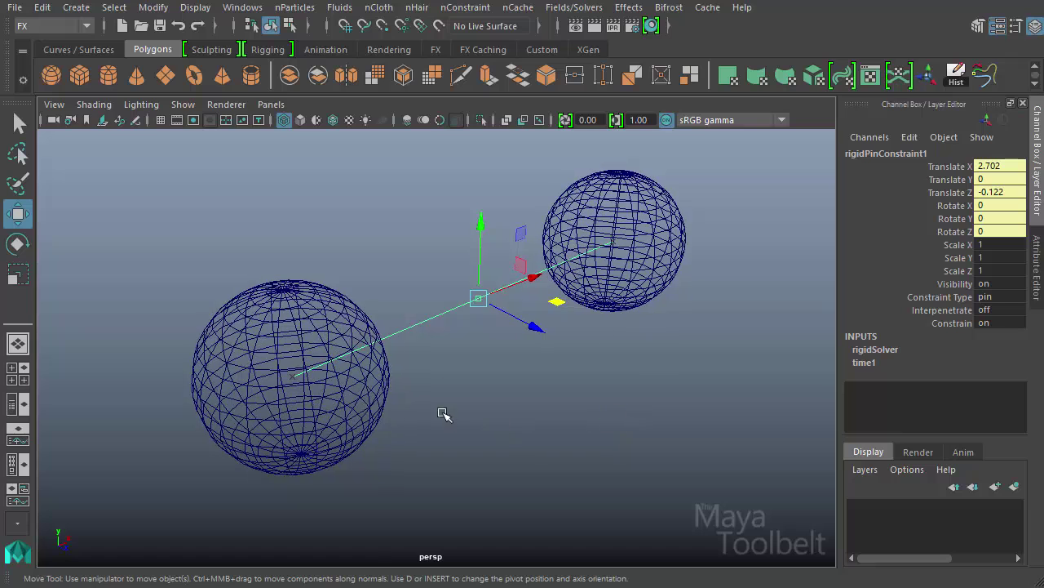
Select each sphere in turn while orbiting to inspect the rigid bodies
click(331, 298)
click(484, 397)
click(317, 313)
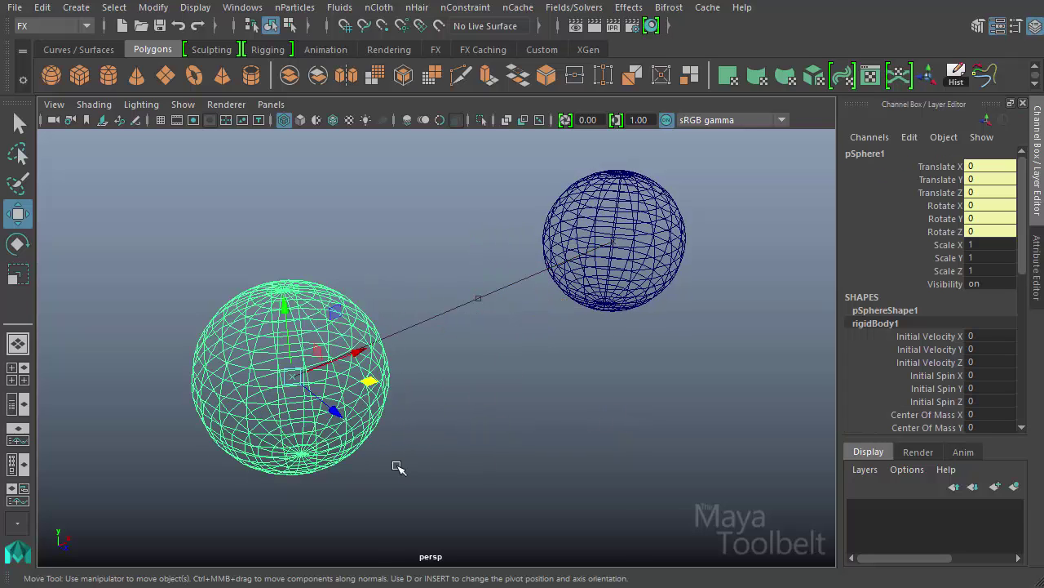
alt+drag(489, 333, 460, 343)
click(718, 310)
mouse_move(526, 420)
alt+mouse_down()
mouse_move(513, 443)
mouse_move(422, 411)
mouse_move(377, 416)
mouse_move(452, 425)
mouse_move(305, 427)
mouse_move(387, 463)
mouse_move(445, 408)
mouse_move(413, 436)
alt+mouse_up()
Return to shaded display with key 5, clear the selection, and orbit to centre the spheres
key(5)
click(450, 391)
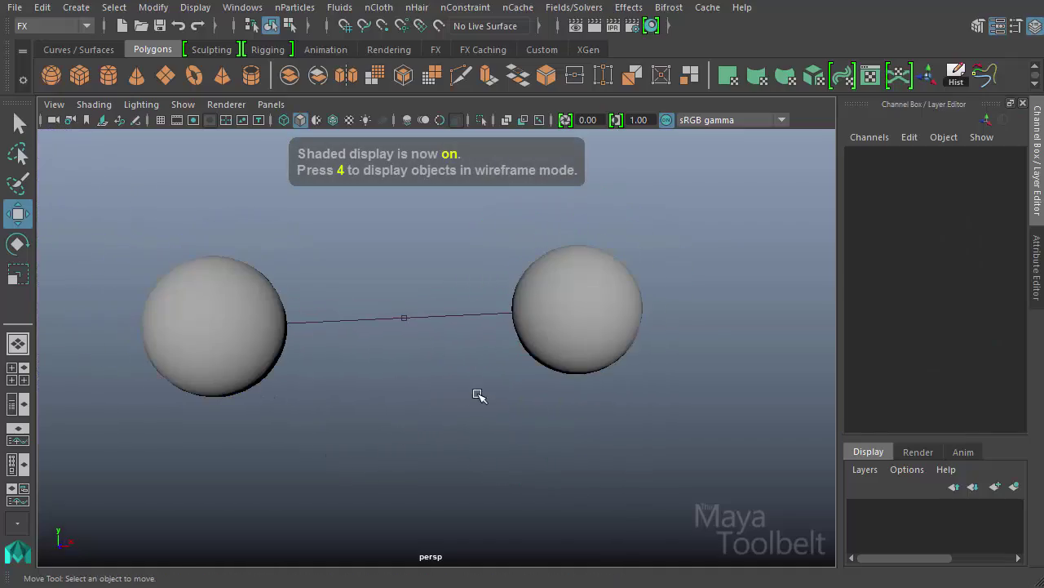
alt+drag(530, 357, 623, 421)
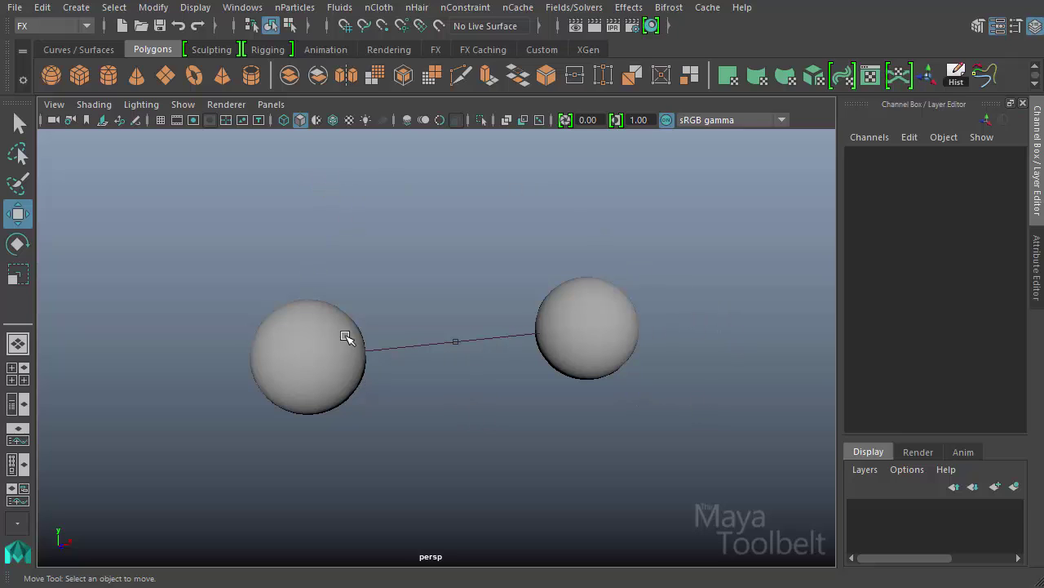
With the right sphere selected, add gravityField1 of magnitude 9.8 from Fields/Solvers
click(585, 316)
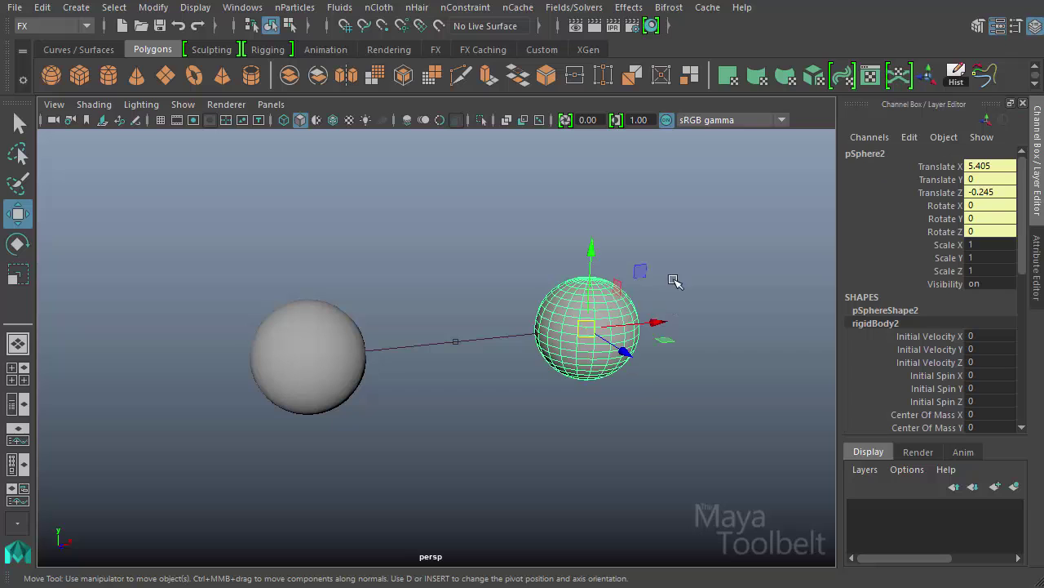
click(581, 8)
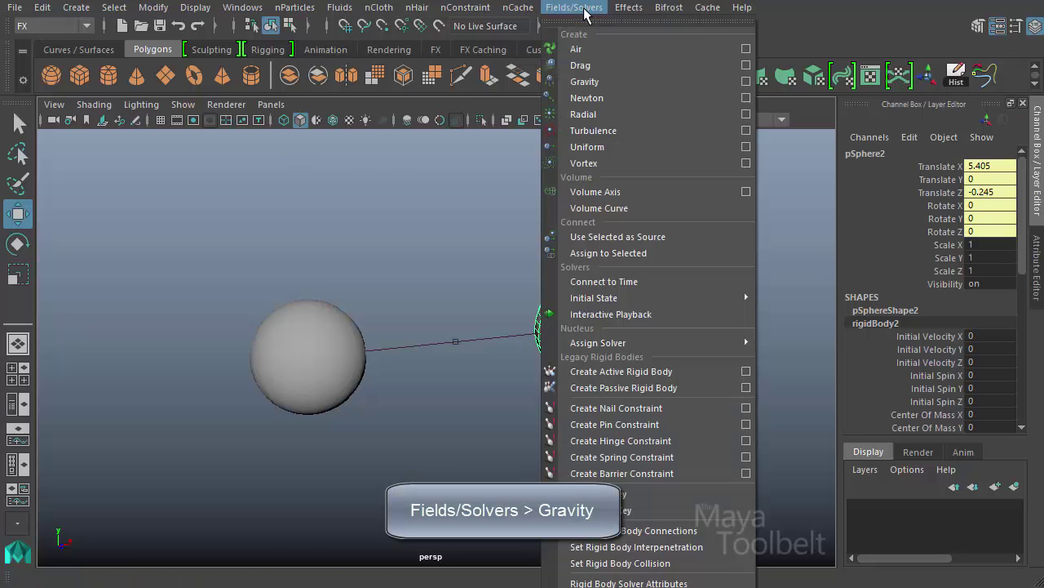
click(613, 85)
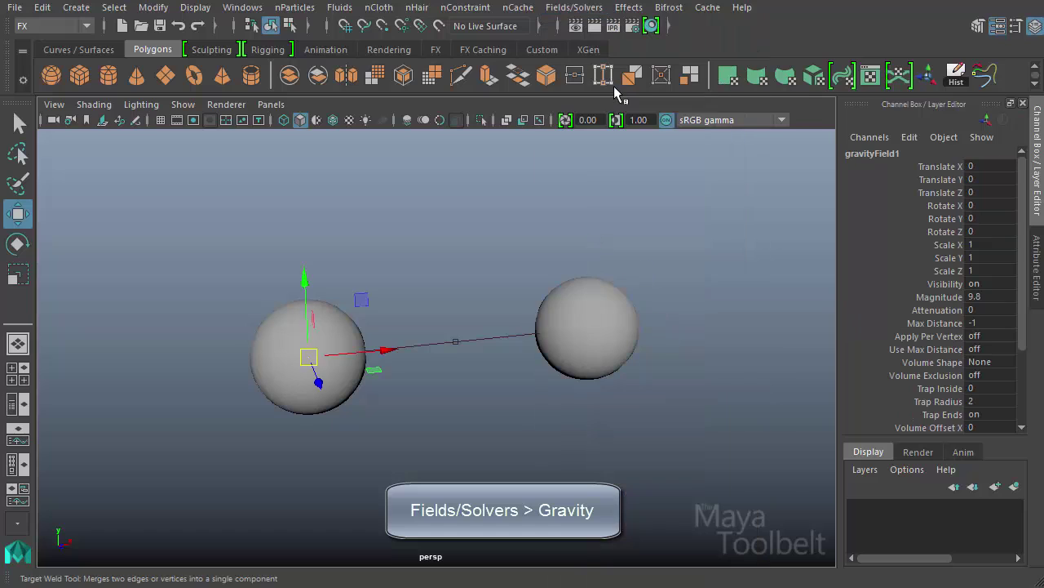
click(614, 324)
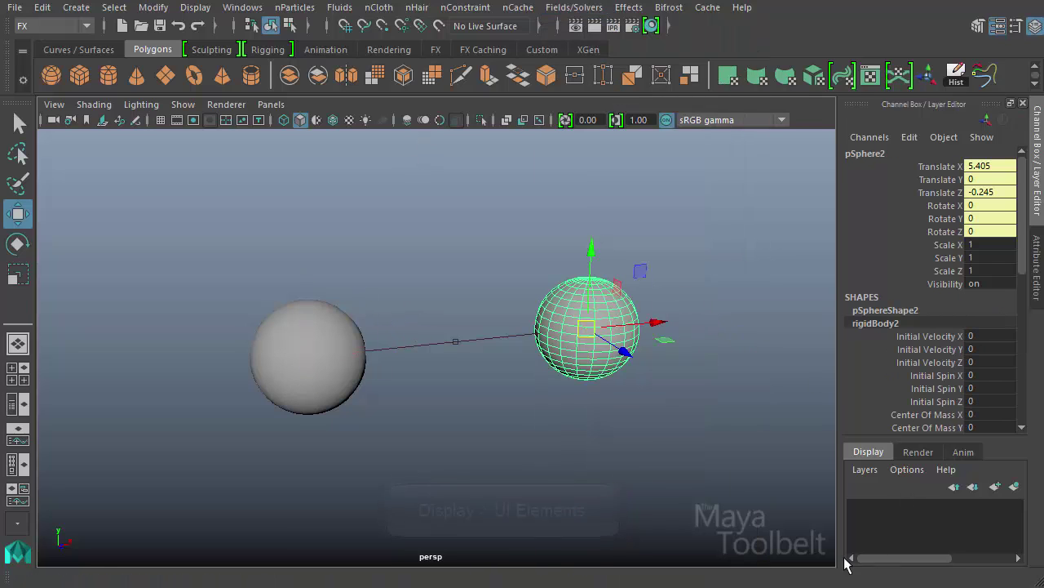
Show the Time Slider and Range Slider via torn-off UI Elements, then open Animation Preferences
click(194, 10)
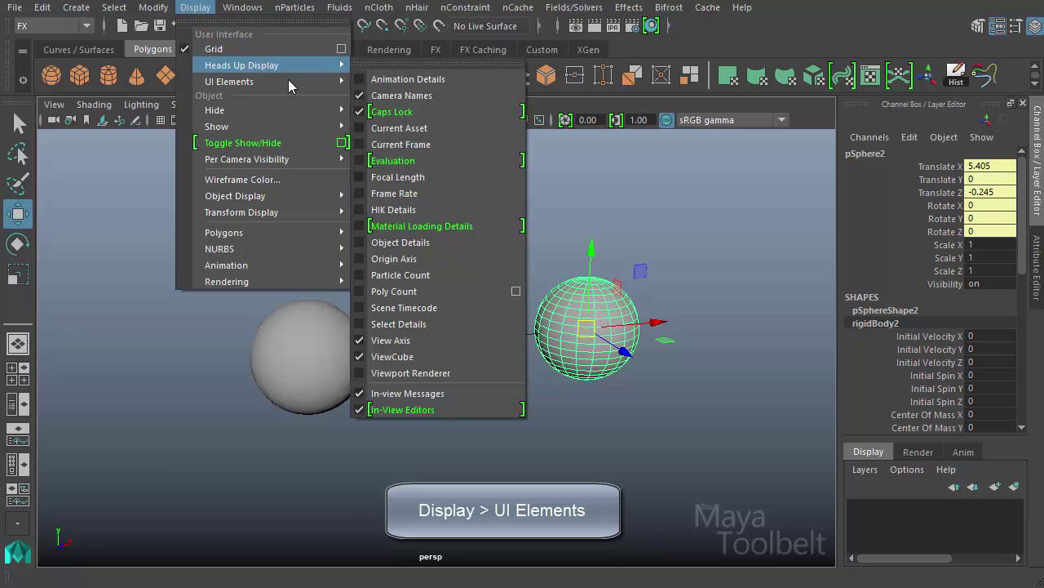
mouse_move(301, 88)
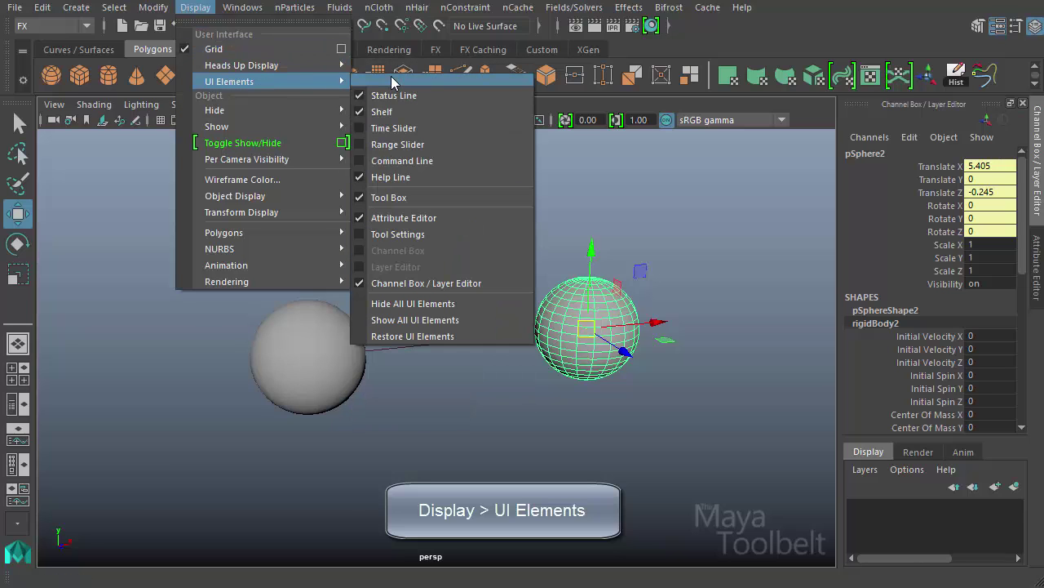
click(392, 82)
click(431, 117)
click(432, 129)
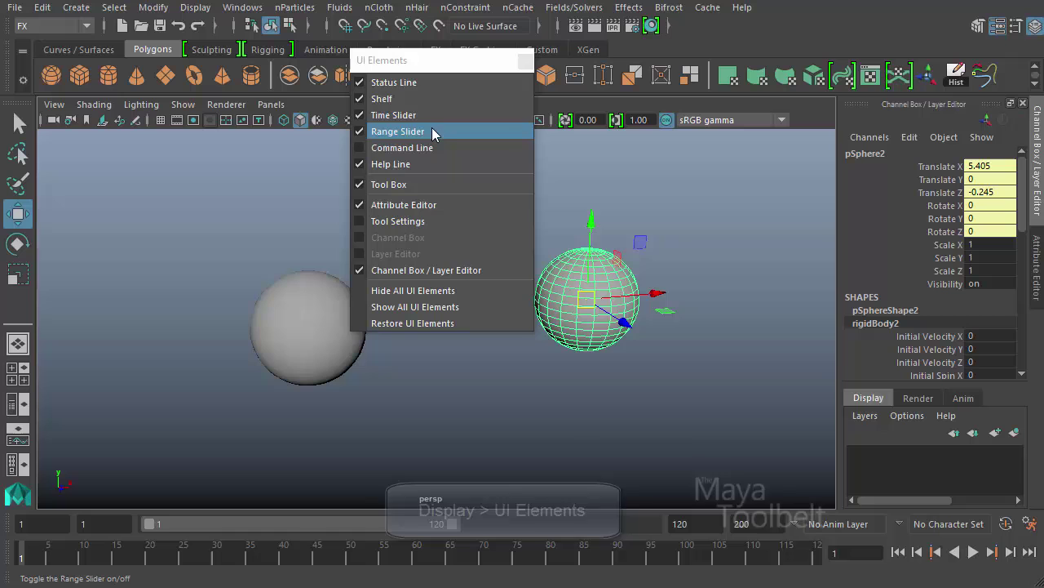
click(525, 60)
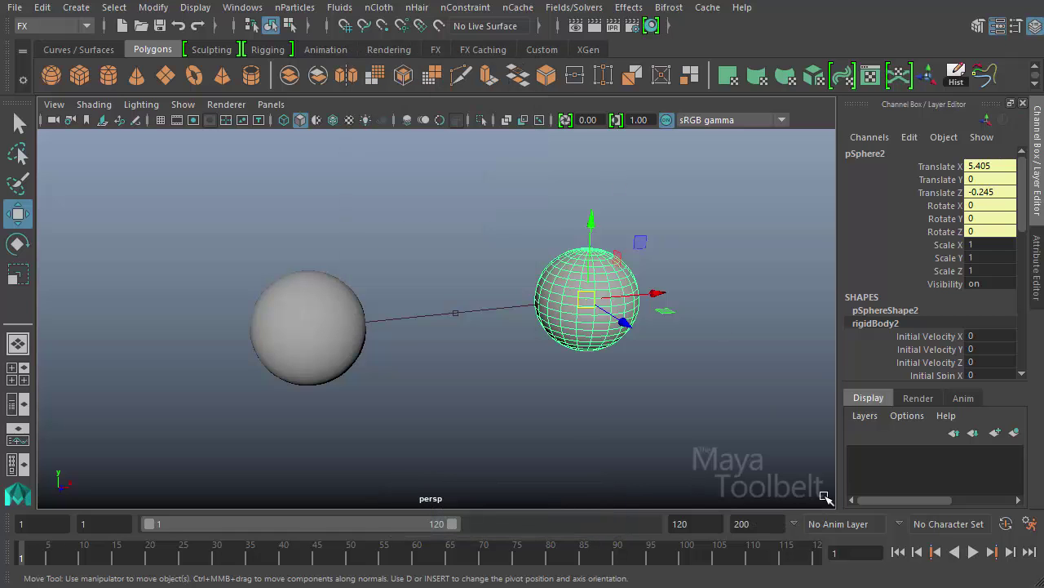
click(1030, 523)
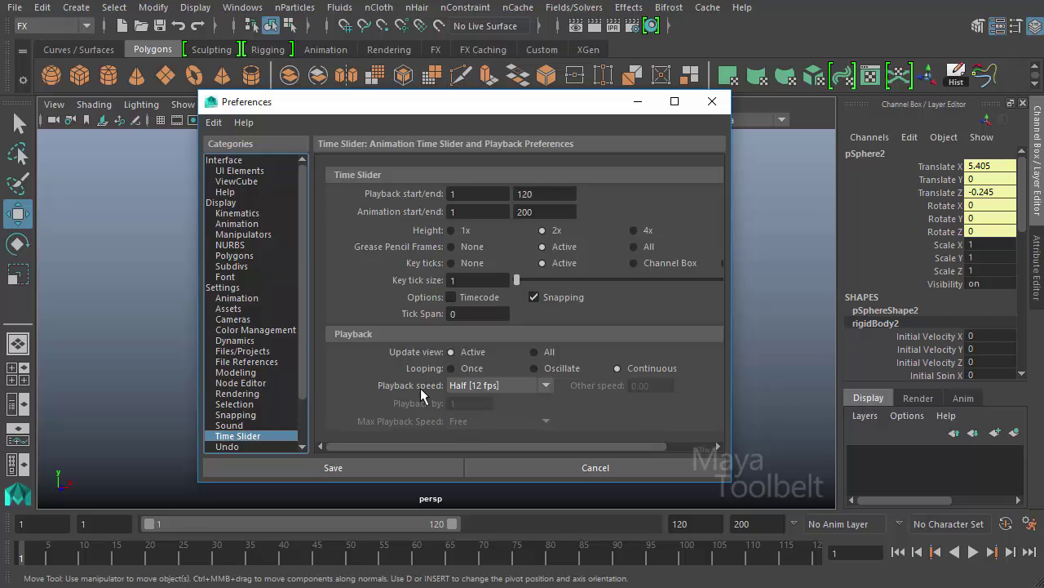
Set Playback speed to Play every frame and save the preferences
click(472, 385)
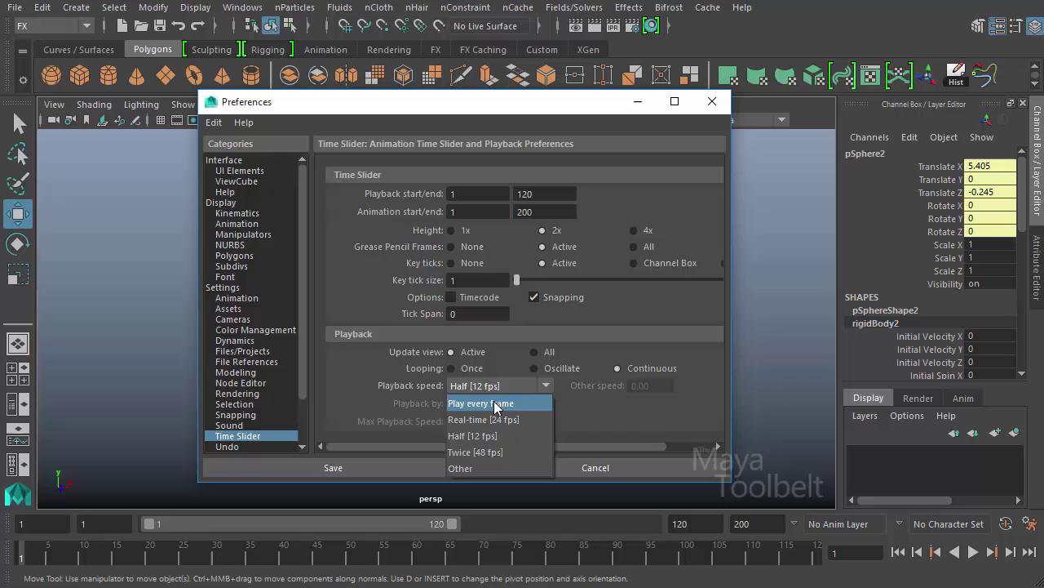
click(492, 403)
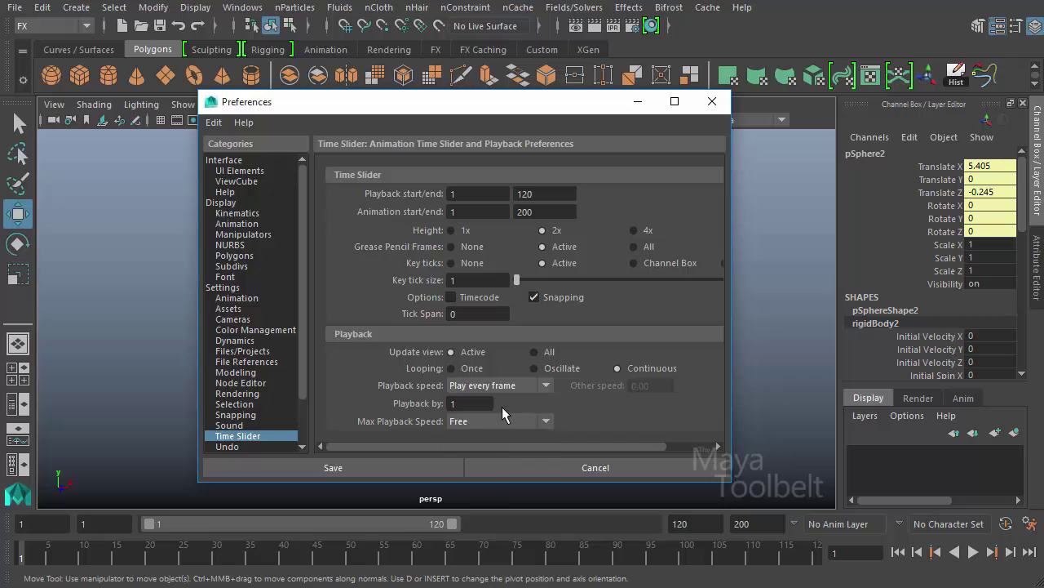
click(369, 467)
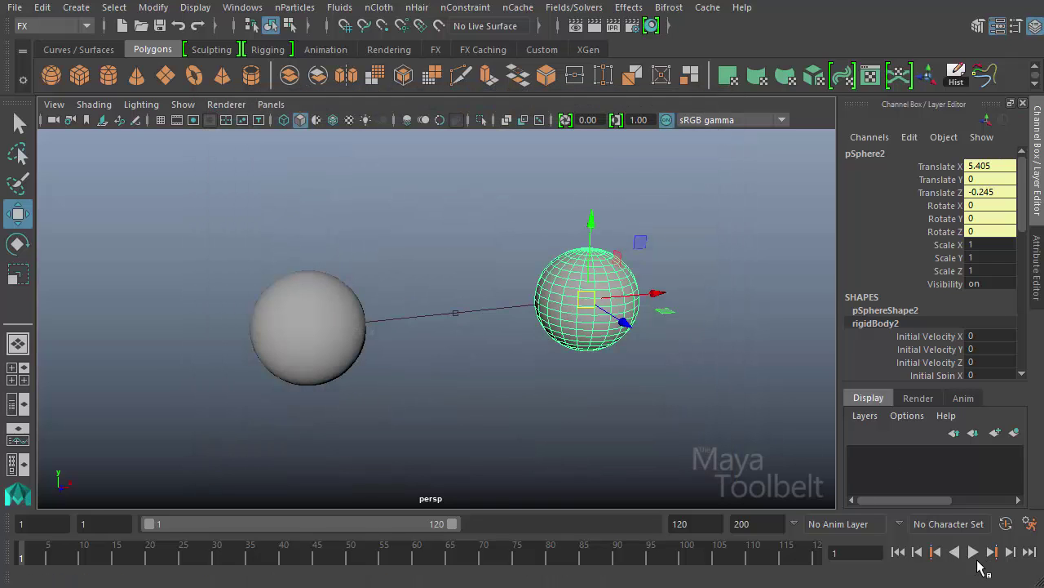
Play the simulation twice, stopping and rewinding to the first frame each time
click(973, 551)
click(973, 552)
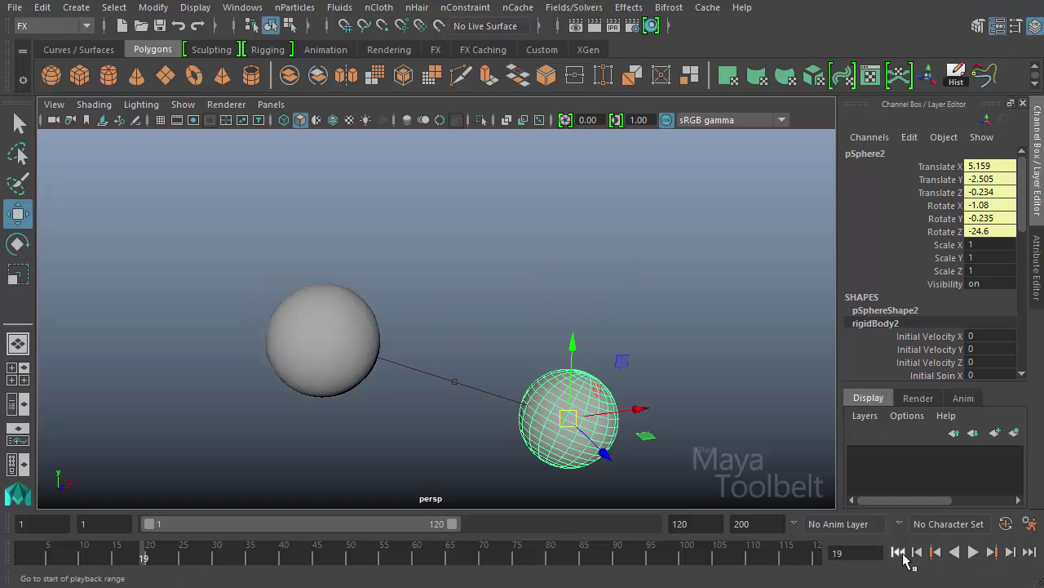
click(898, 552)
click(973, 552)
click(974, 552)
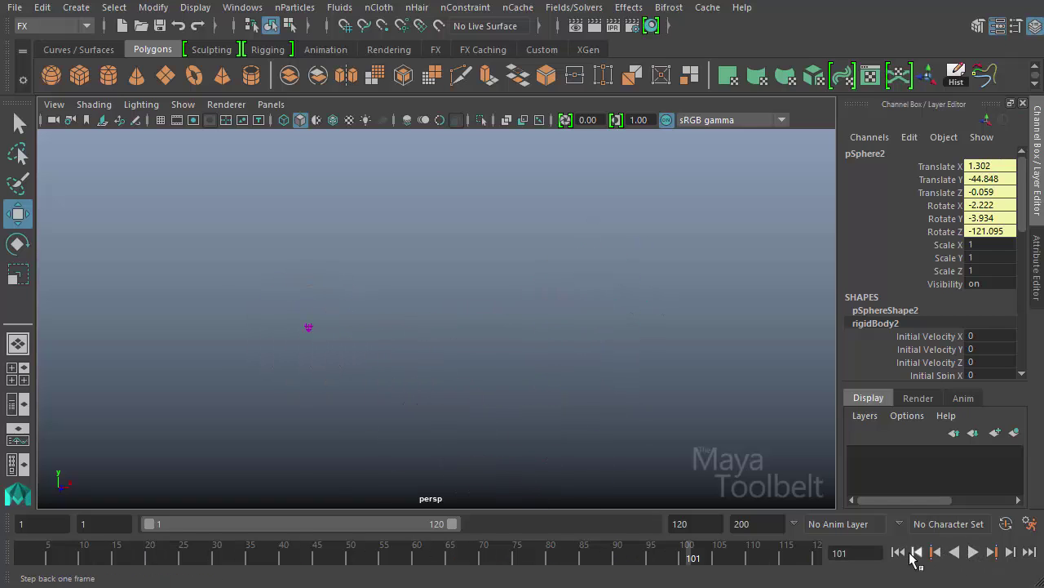
click(899, 551)
Set the Time Slider playback speed to Half [12 fps] and save the preferences
click(1029, 526)
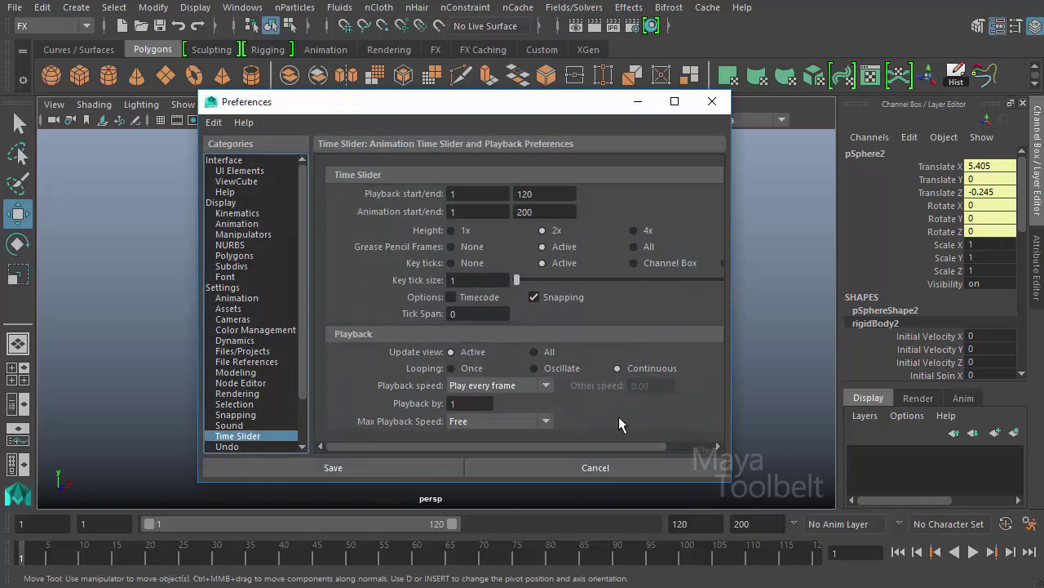
click(545, 385)
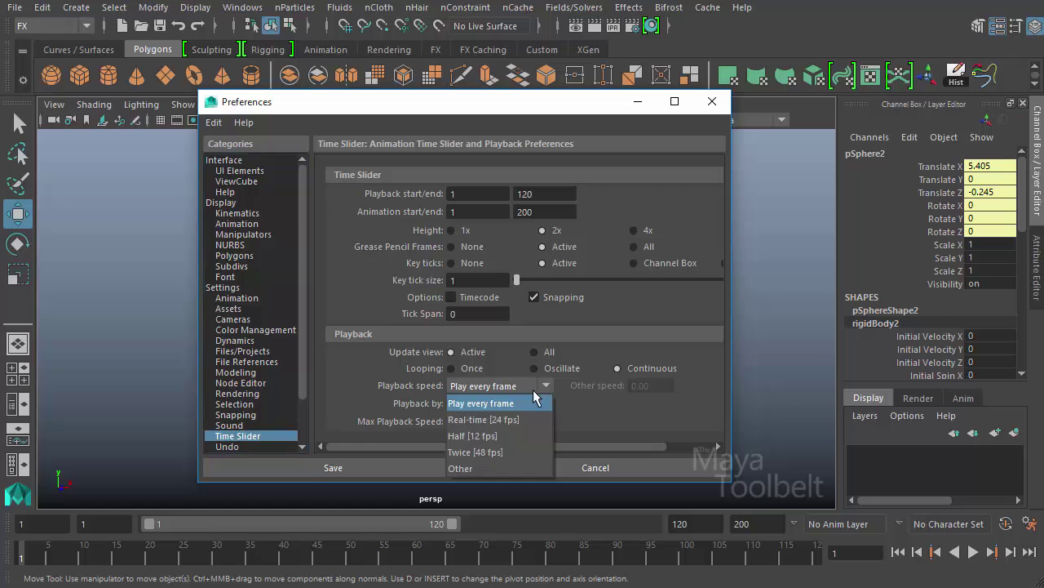
click(492, 437)
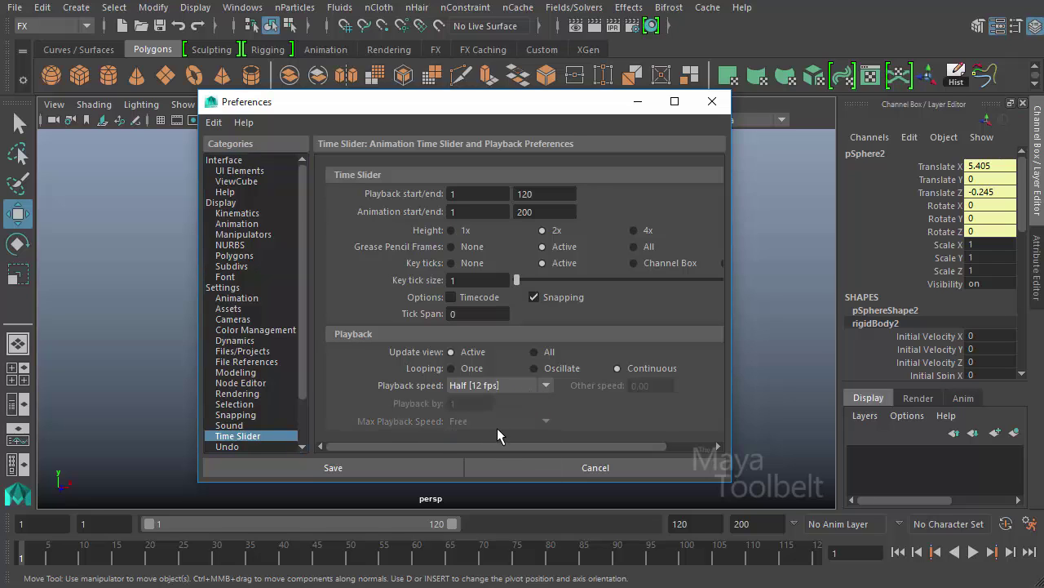
click(365, 465)
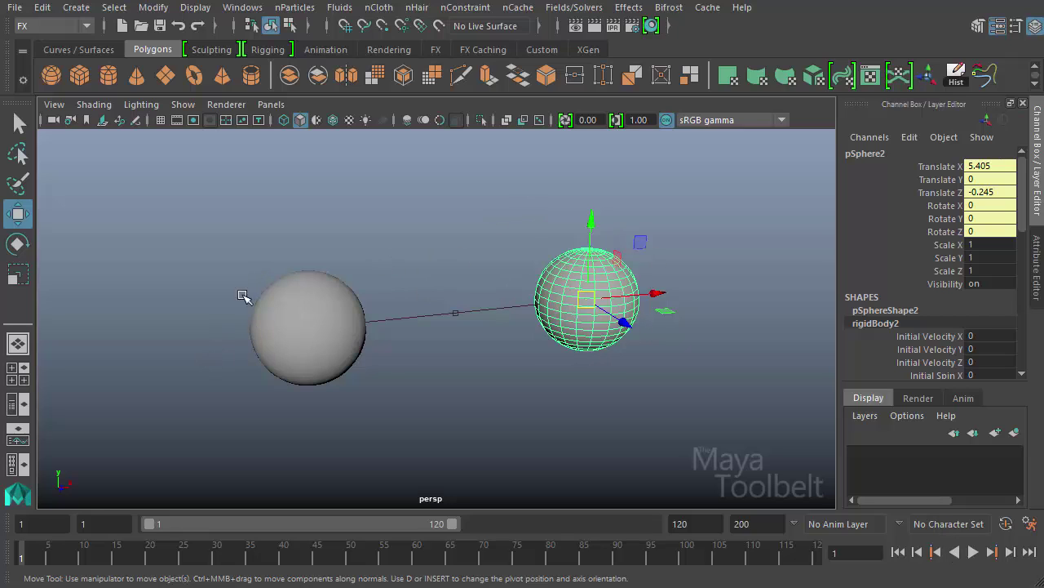
Select the left sphere and briefly play and stop the simulation
click(303, 304)
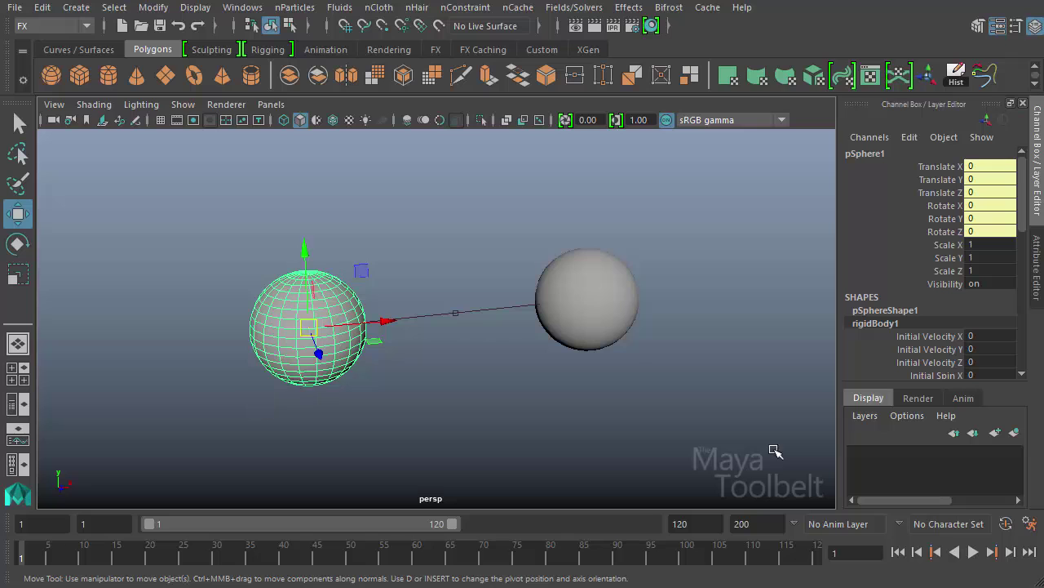
click(973, 552)
click(976, 552)
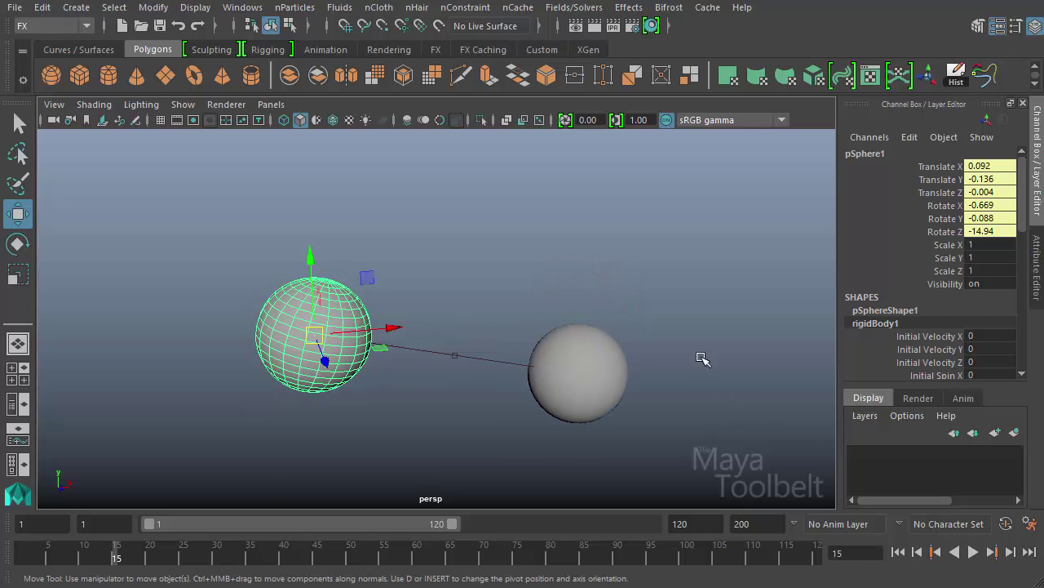
alt+middle_drag(716, 356, 702, 287)
alt+drag(702, 286, 563, 316)
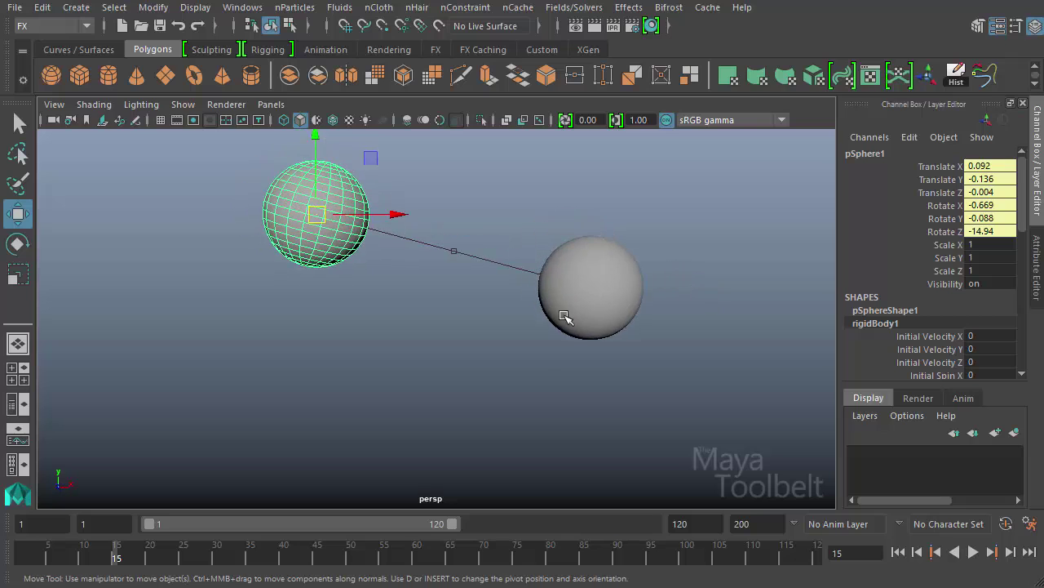
alt+drag(666, 297, 599, 359)
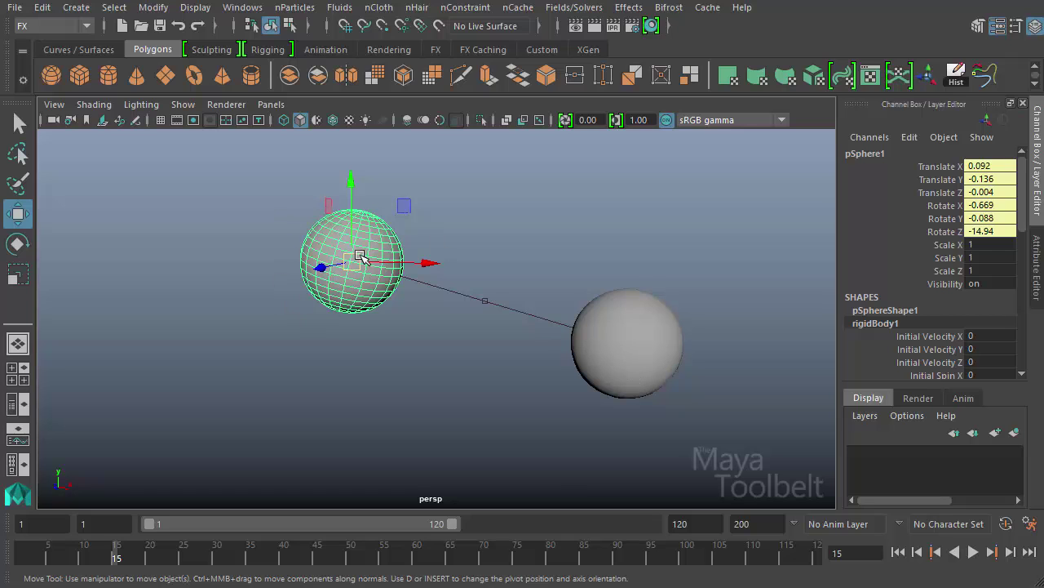
Play the swing to frame 31, then inspect the lower and upper spheres' channels
click(979, 553)
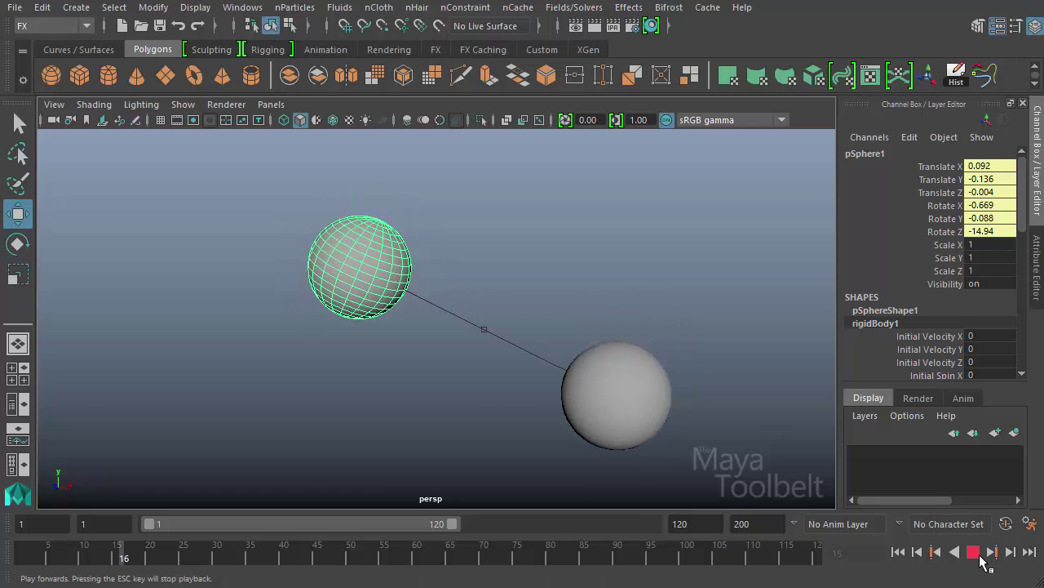
key(Escape)
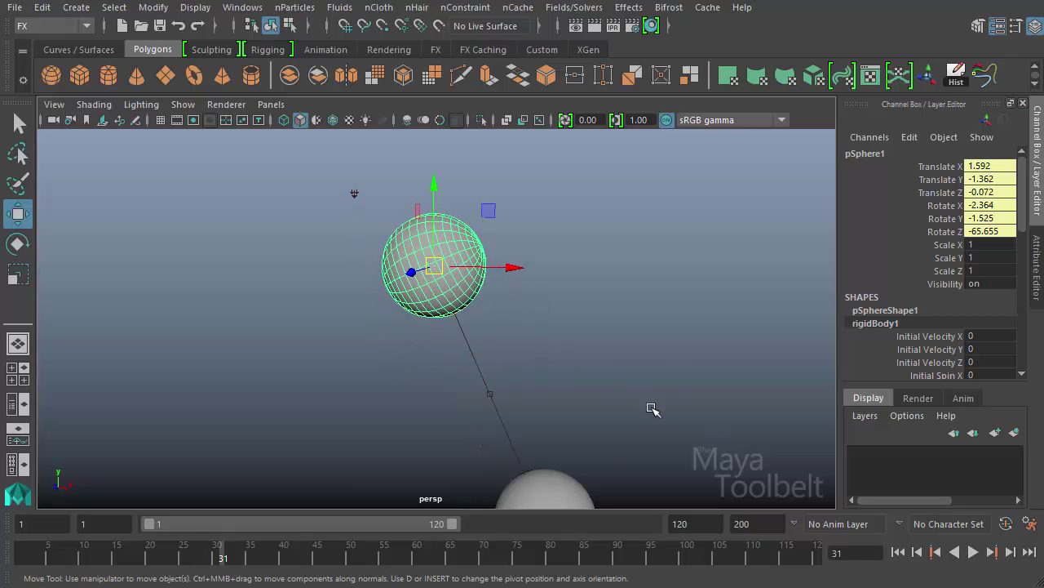
alt+middle_drag(647, 413, 602, 436)
click(580, 443)
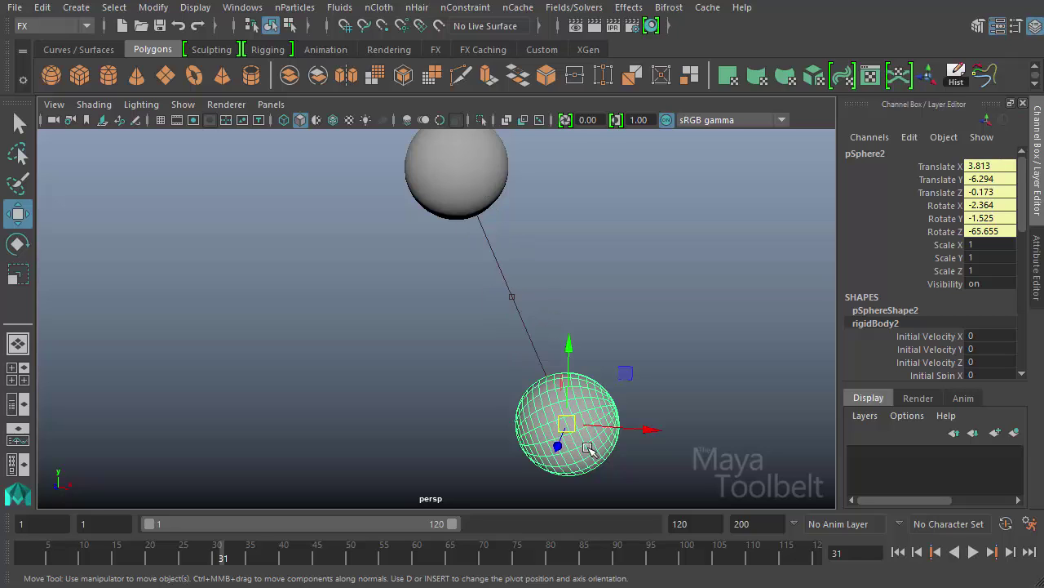
click(449, 189)
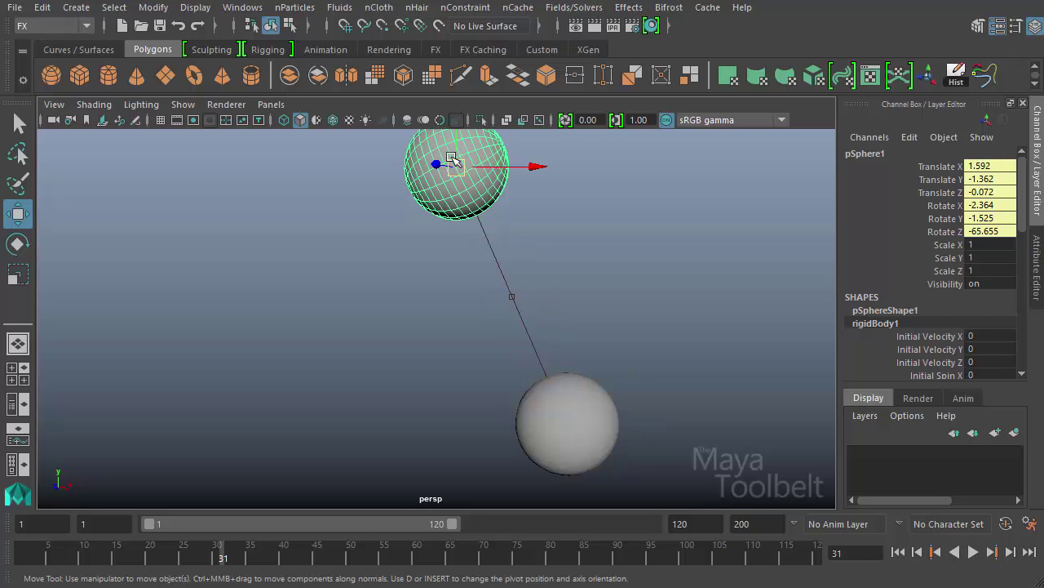
click(579, 443)
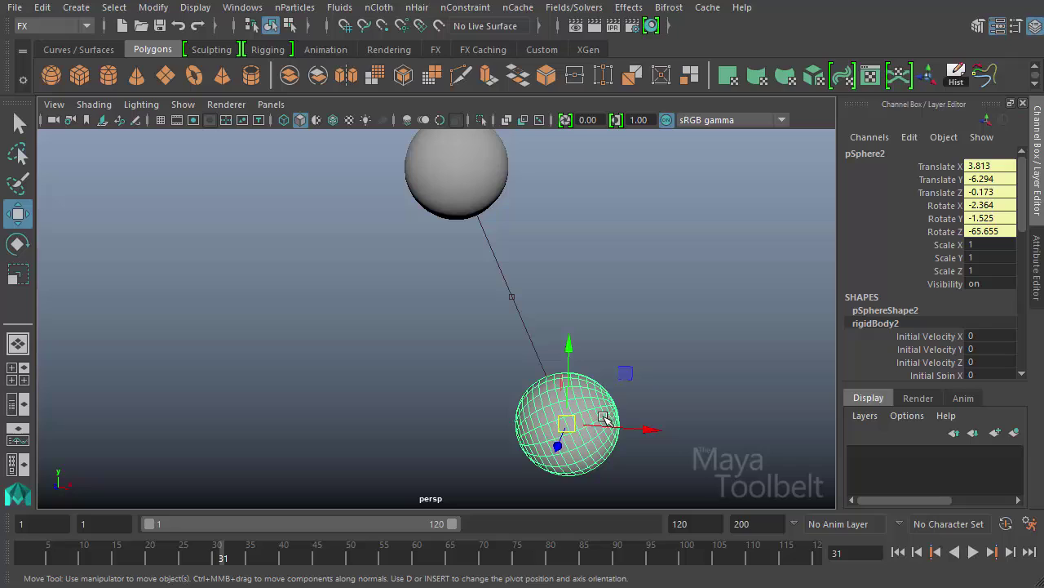
click(466, 170)
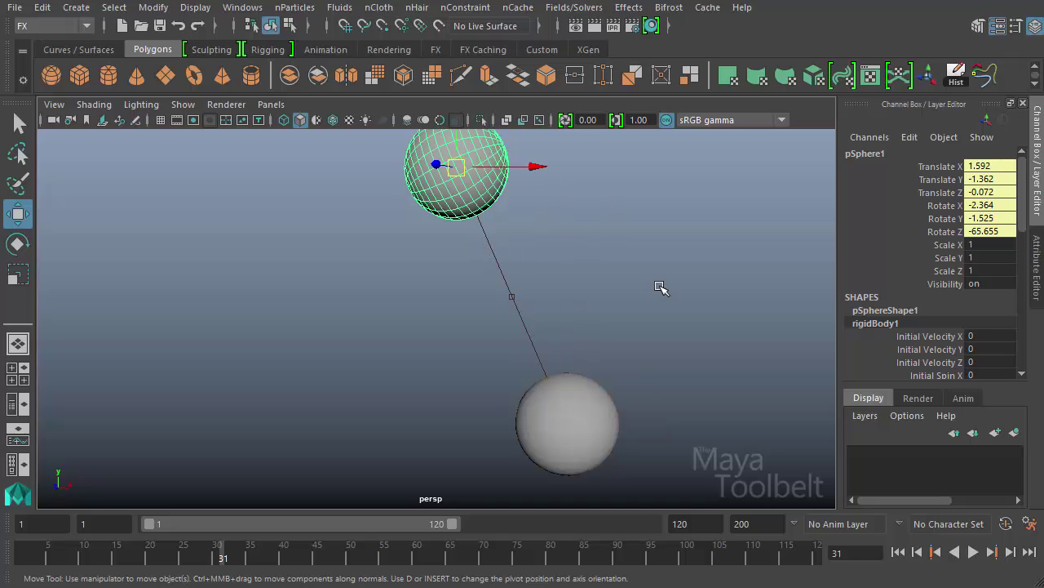
Rewind to frame 1 and lift rigidPinConstraint1 to Translate Y 2.258 above the spheres
click(898, 552)
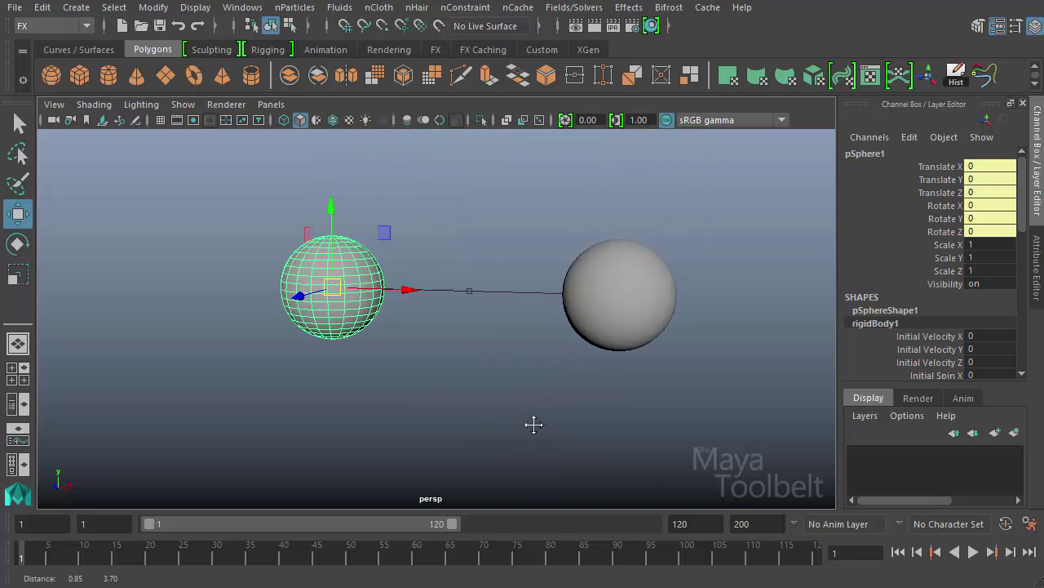
alt+drag(534, 424, 506, 298)
click(533, 308)
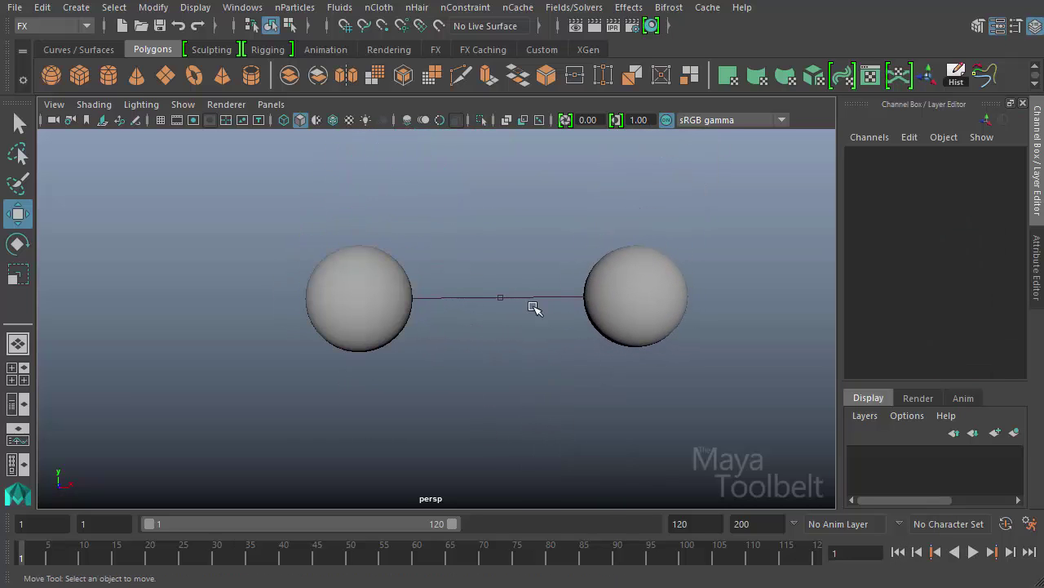
click(522, 297)
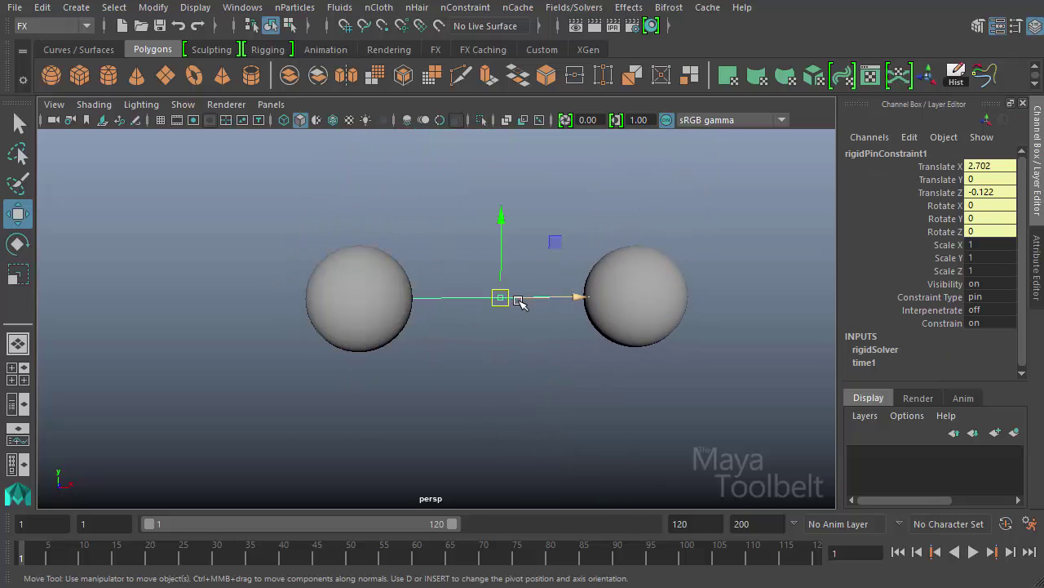
click(512, 223)
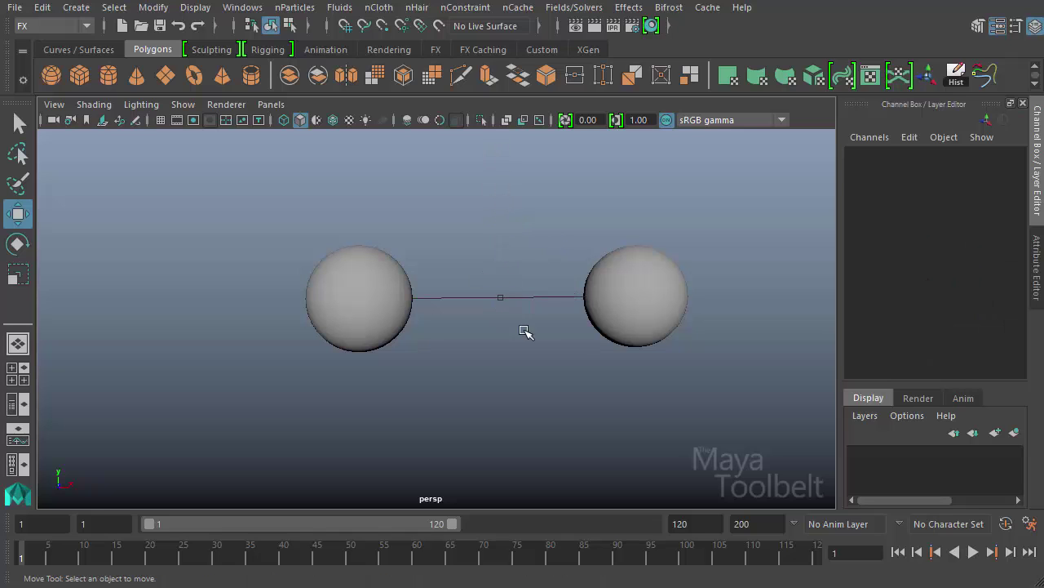
click(500, 297)
drag(500, 252, 506, 144)
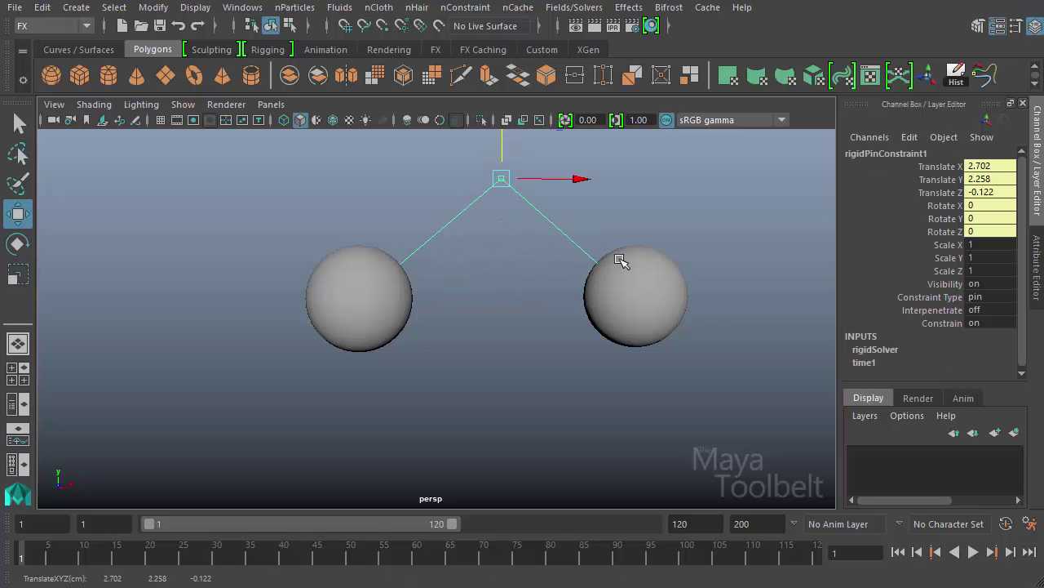
click(725, 384)
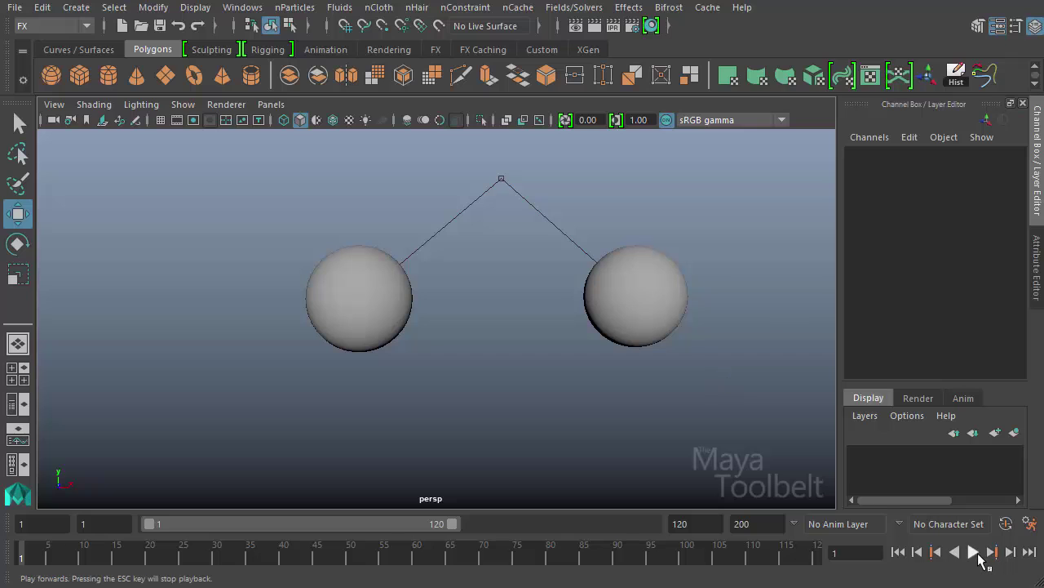
click(978, 553)
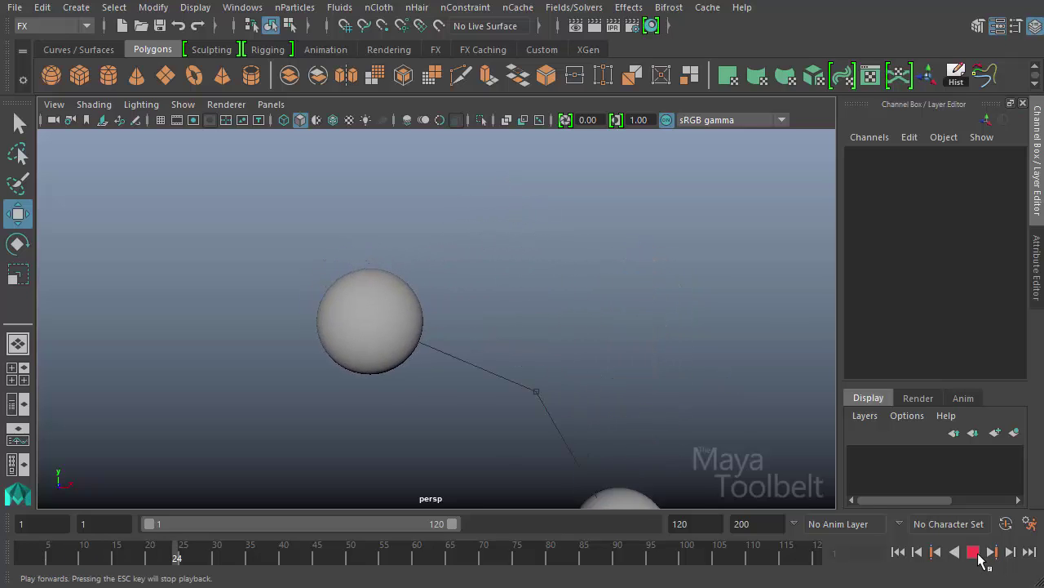
click(973, 553)
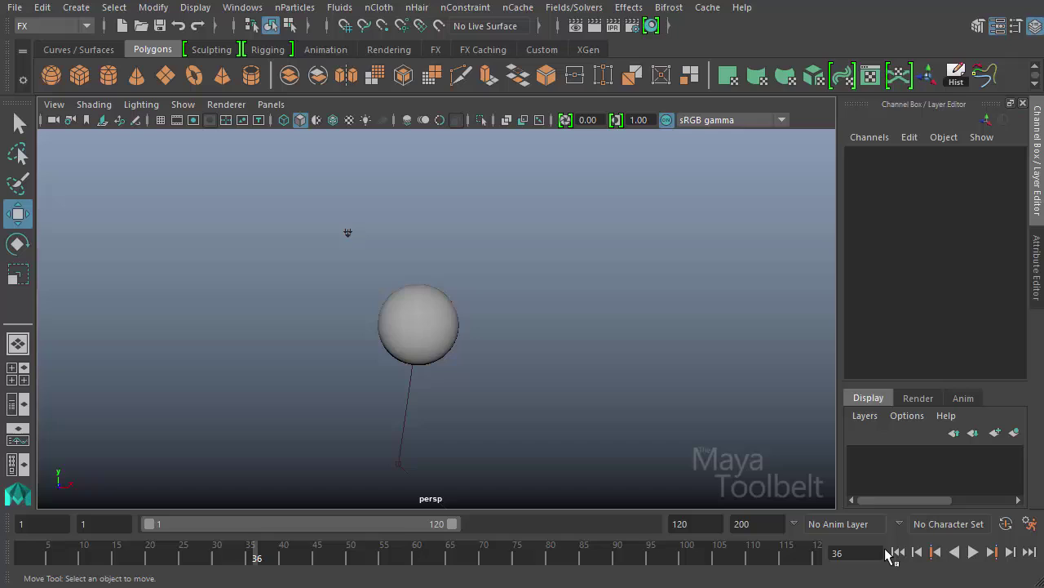
click(898, 552)
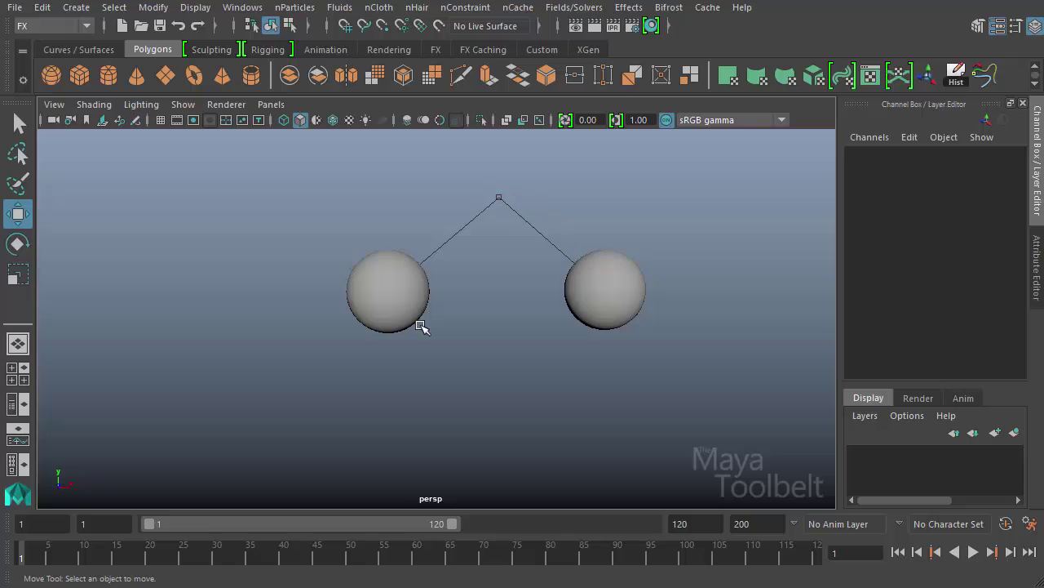
alt+middle_drag(688, 410, 567, 367)
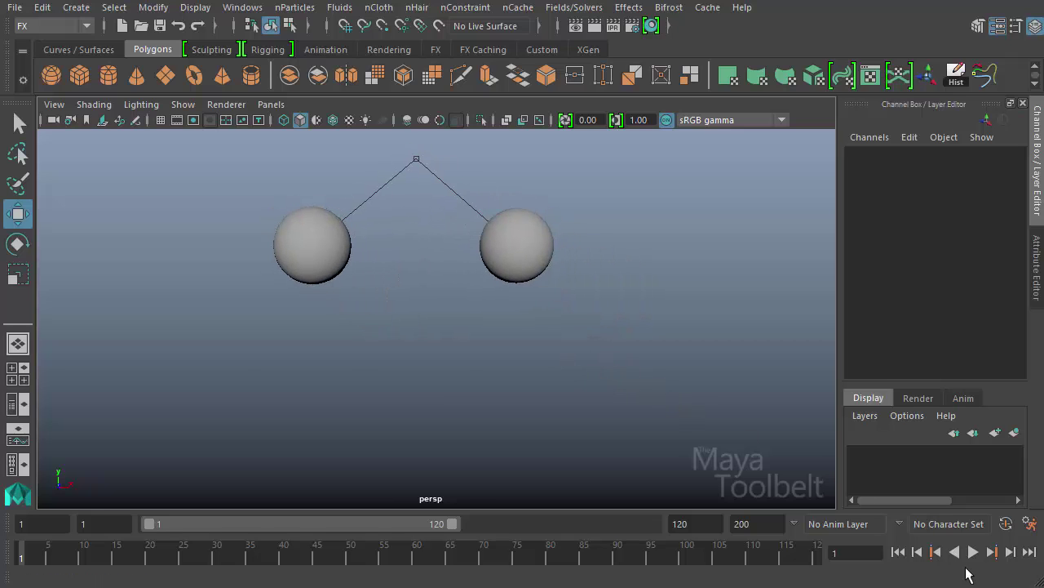
click(973, 552)
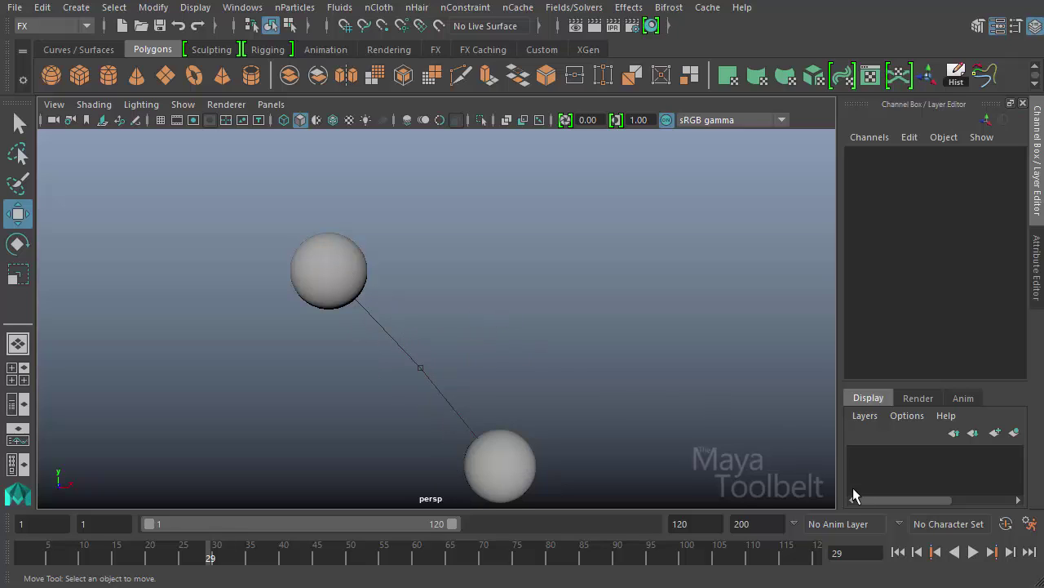
click(975, 552)
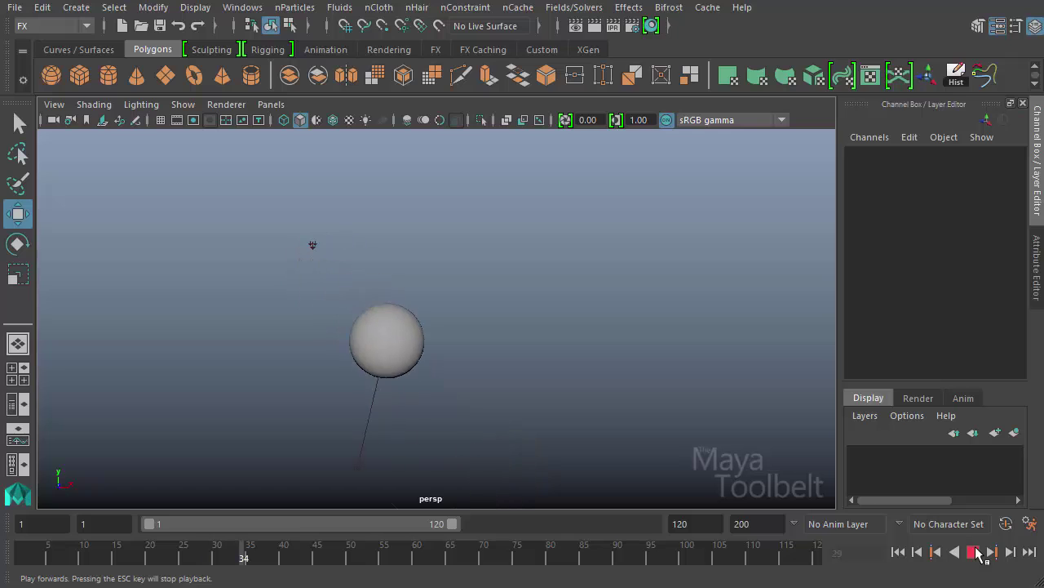
click(975, 552)
alt+right_drag(608, 327, 337, 333)
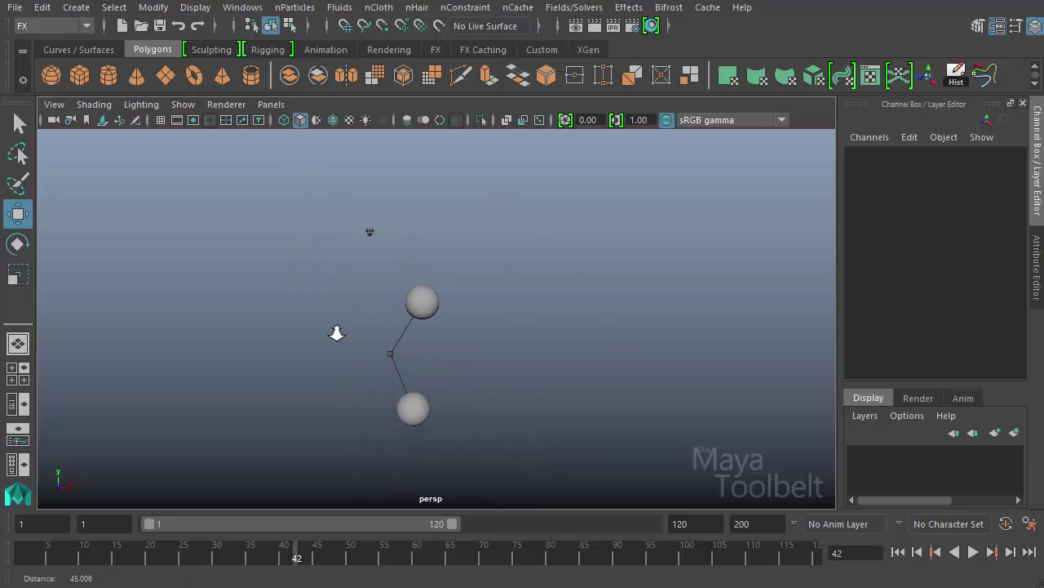
click(974, 552)
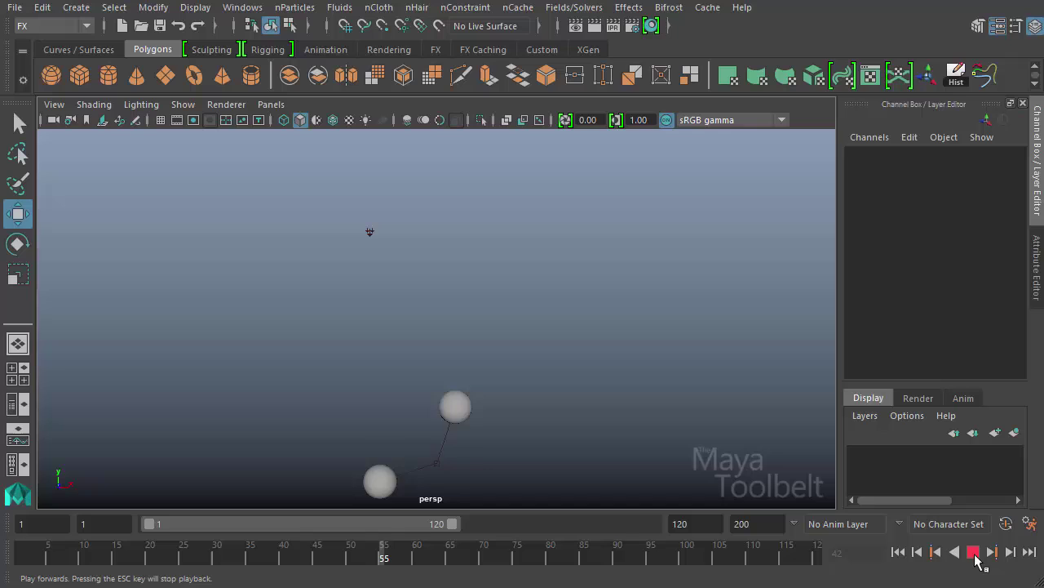
click(974, 552)
click(897, 551)
click(975, 552)
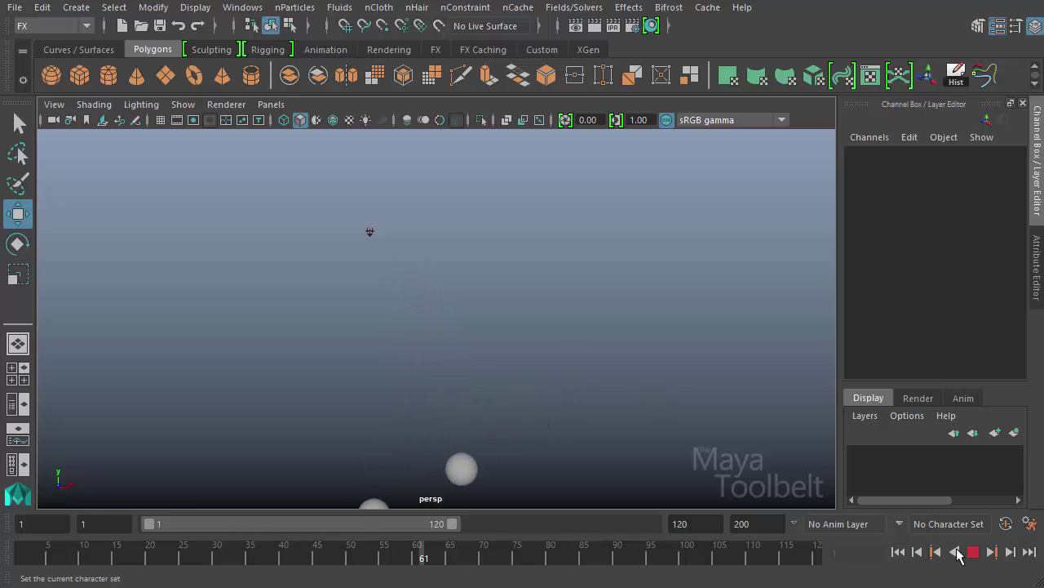
click(975, 552)
click(898, 551)
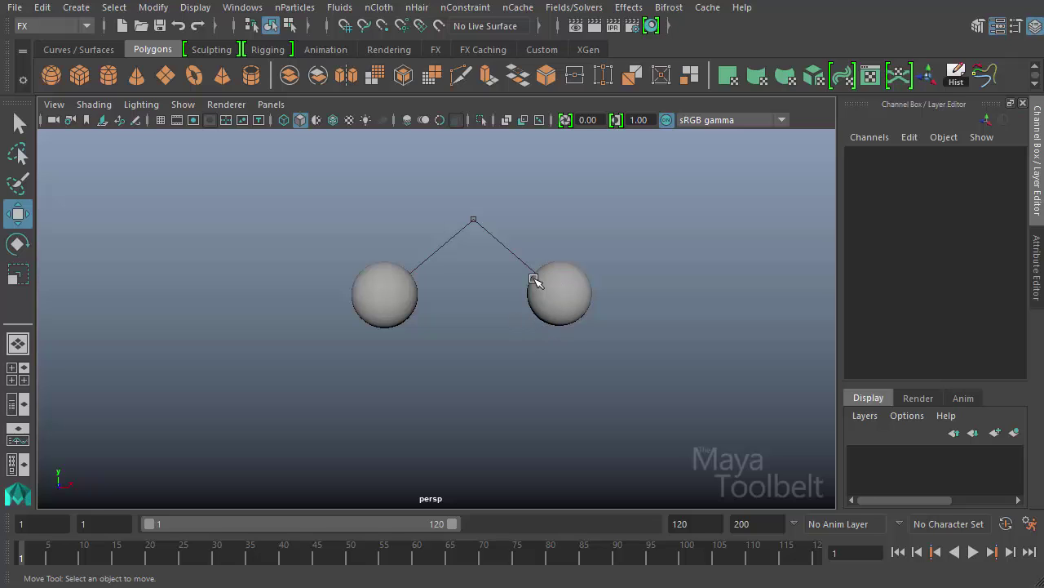
Deselect the old pin constraint and box-select both spheres
click(474, 219)
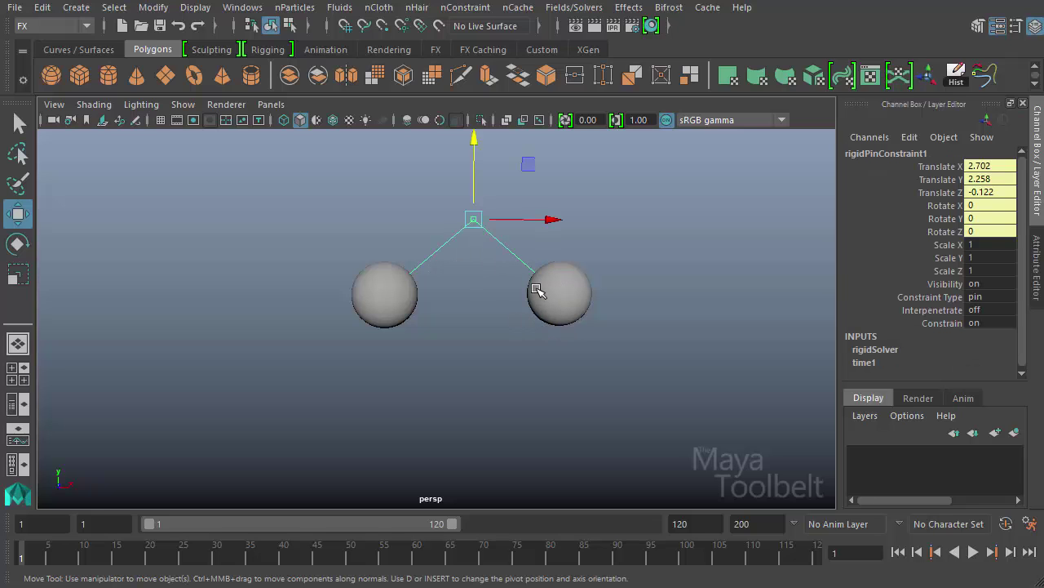
click(345, 221)
drag(345, 221, 643, 433)
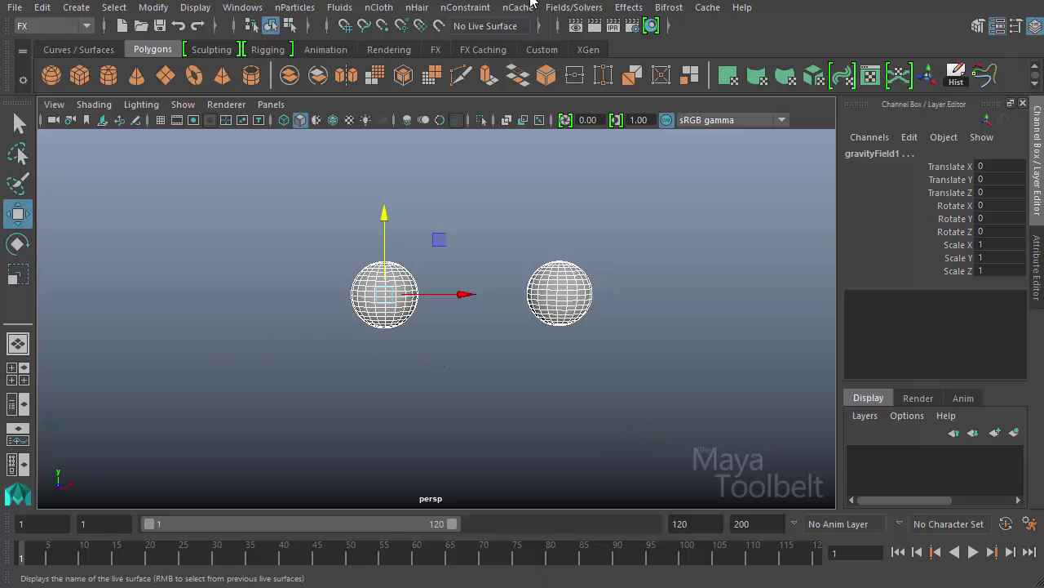
Create a pin constraint with Set initial position on and Y set to 5
click(571, 7)
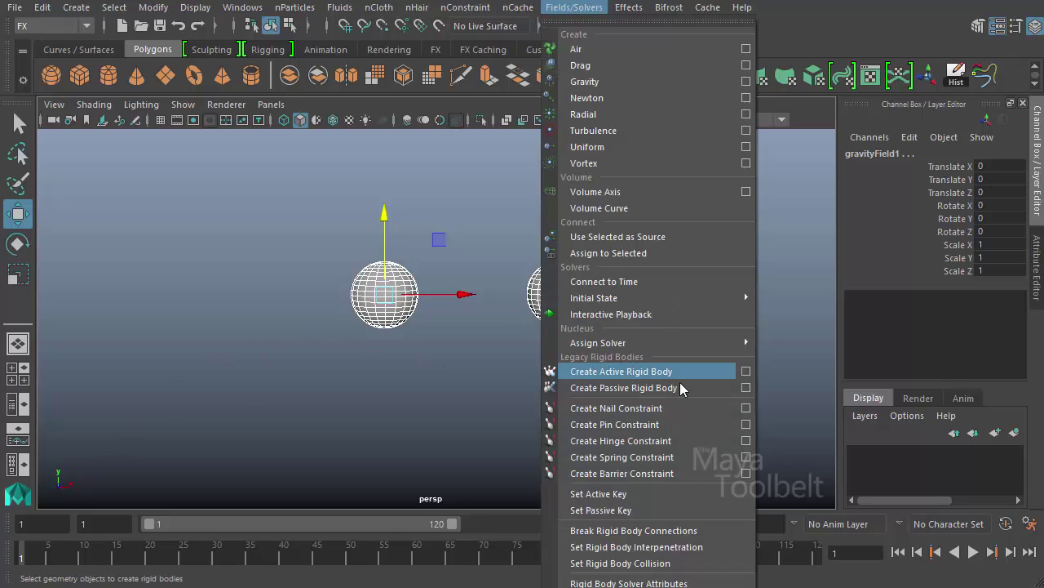
click(745, 425)
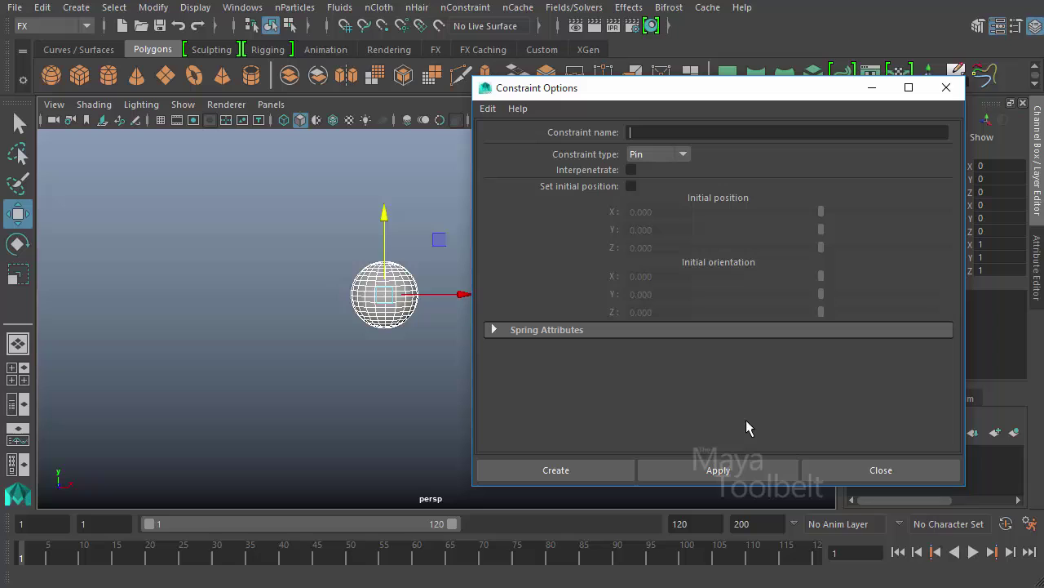
click(630, 188)
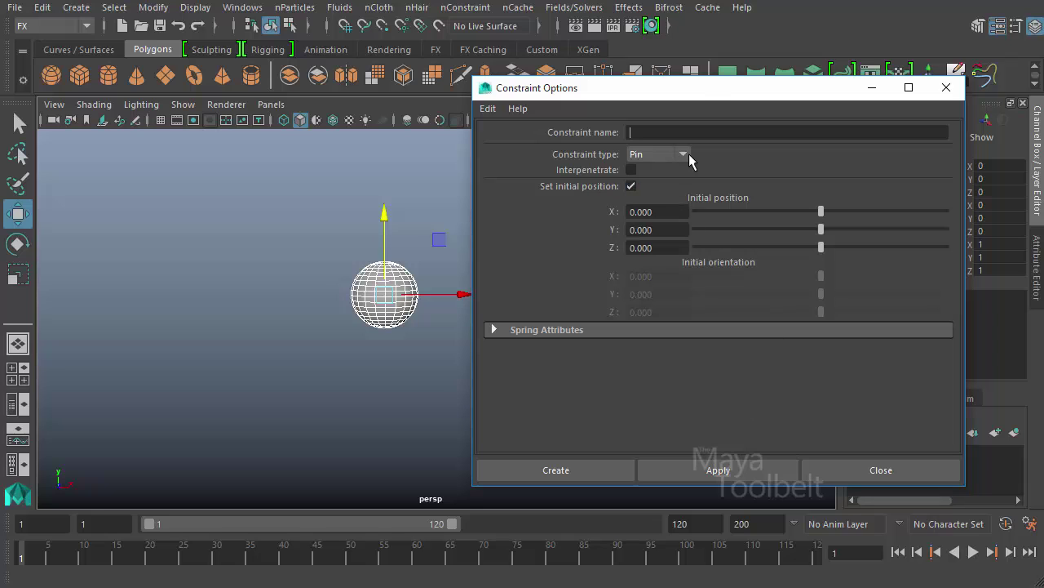
drag(703, 96, 789, 36)
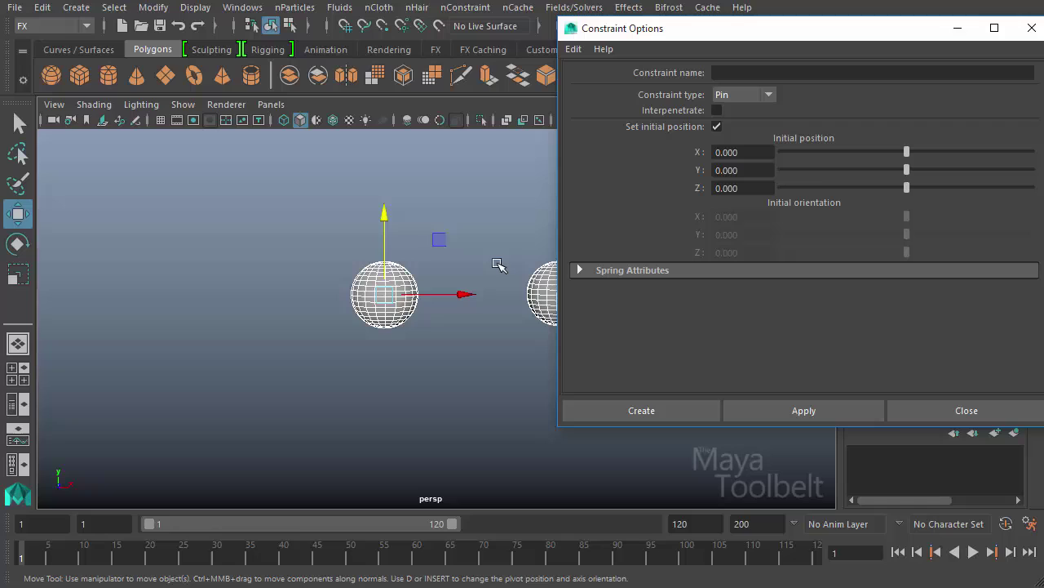
click(757, 172)
text(5)
click(663, 408)
alt+middle_drag(721, 261, 736, 322)
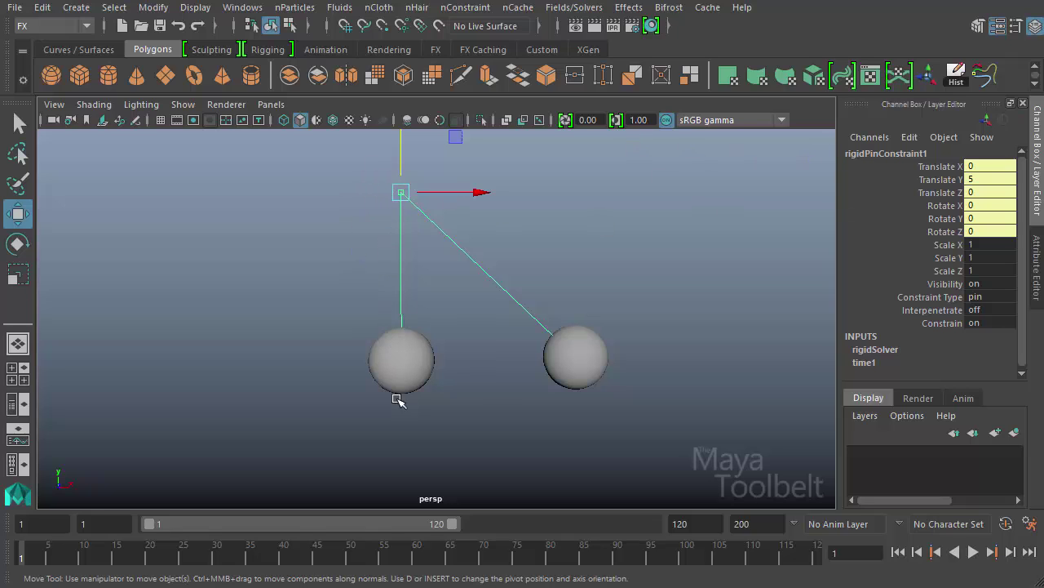
click(160, 120)
alt+drag(625, 226, 571, 236)
alt+drag(685, 305, 692, 246)
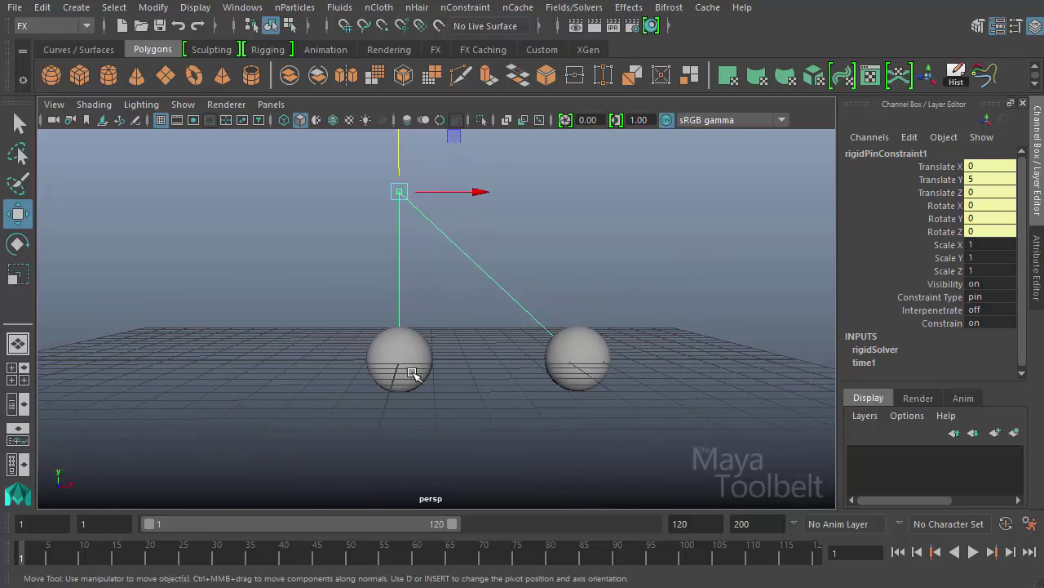
alt+drag(564, 344, 513, 350)
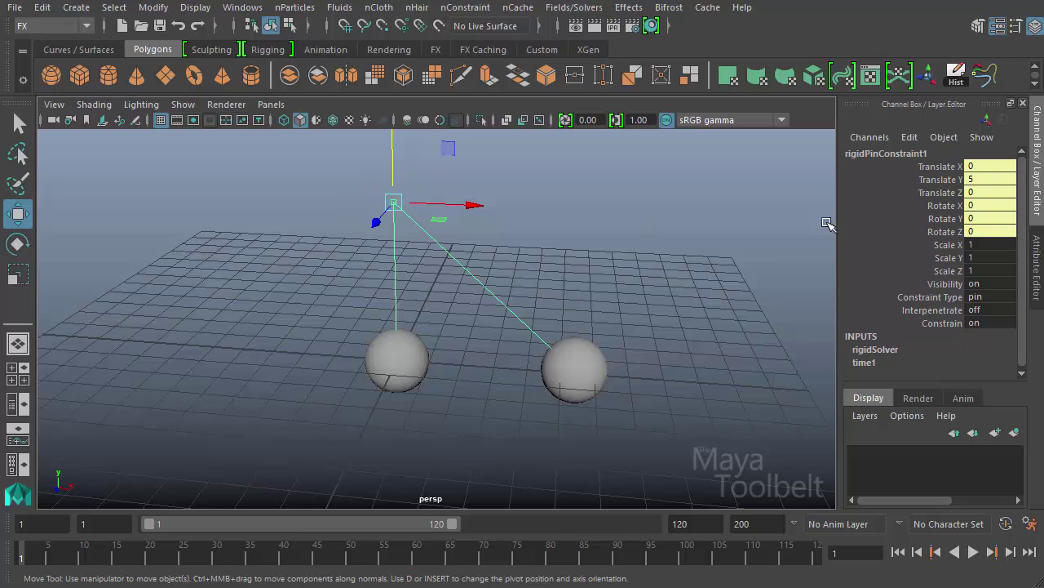
click(987, 167)
click(995, 179)
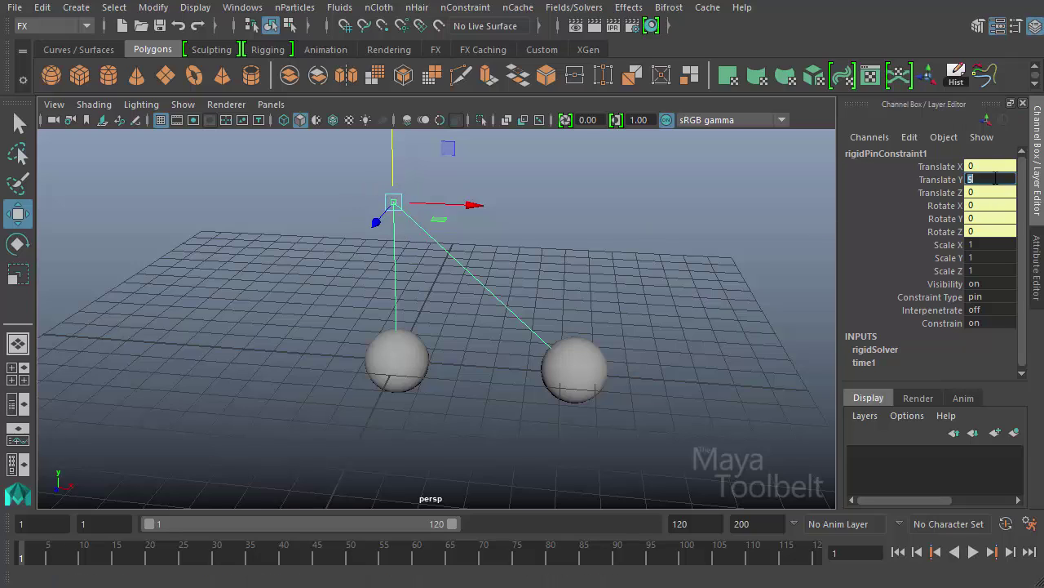
click(1006, 192)
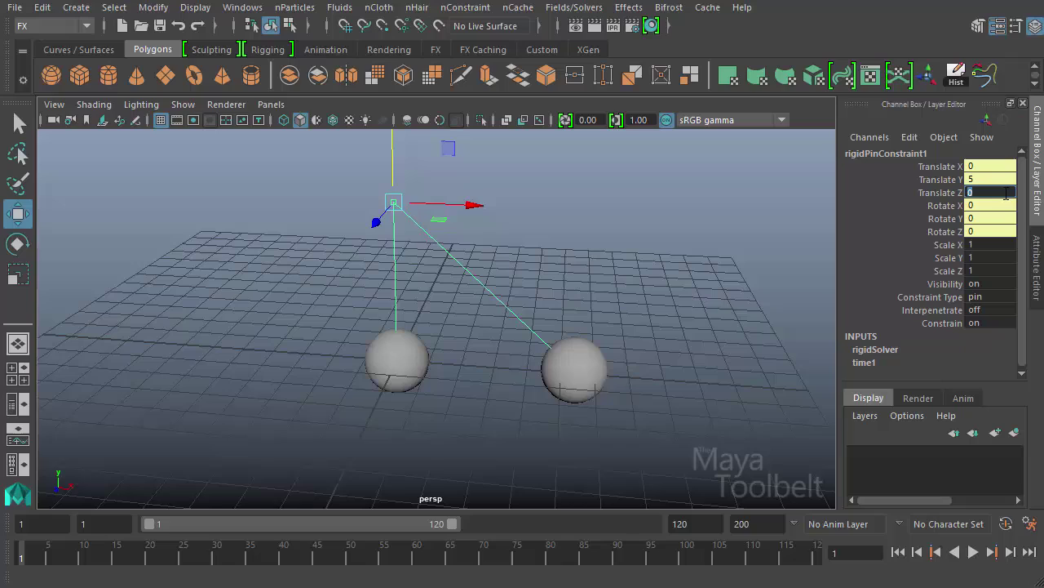
alt+drag(667, 263, 695, 286)
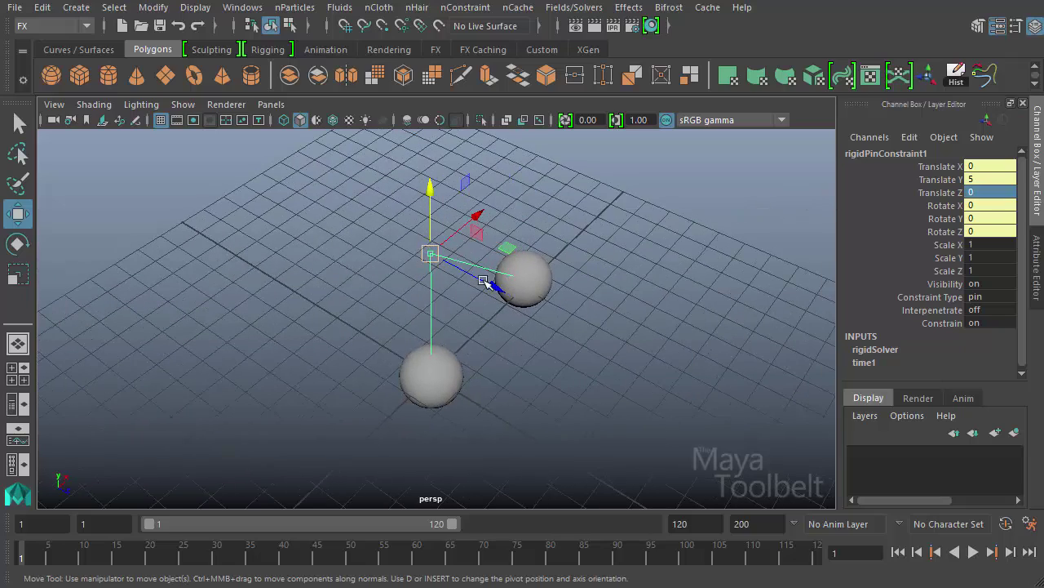
alt+drag(620, 328, 563, 282)
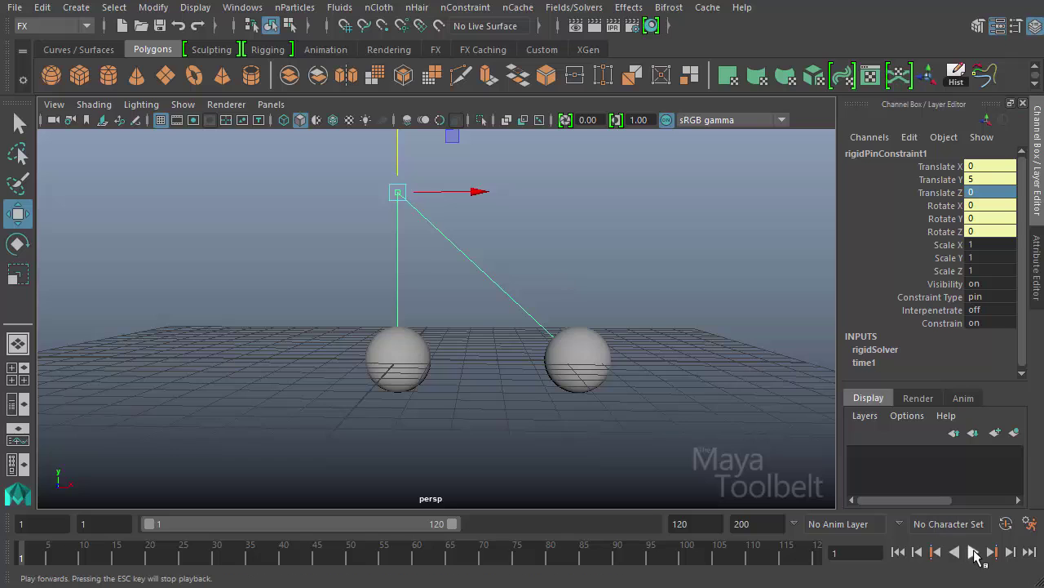
Preview and rewind the swing, then slide the pin constraint to Translate X 2.437 and replay
click(974, 552)
alt+drag(713, 325, 655, 296)
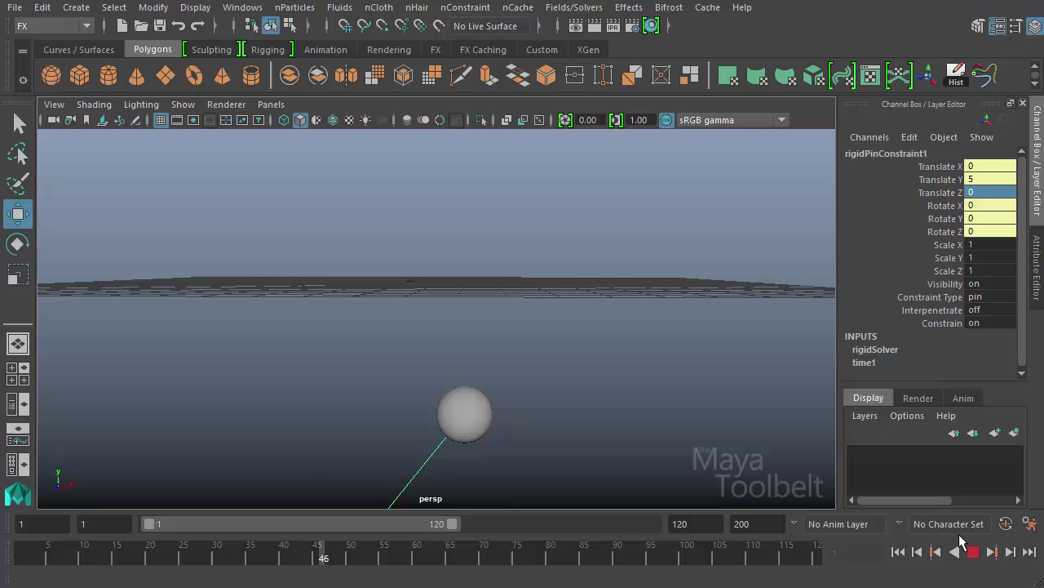
click(974, 552)
click(899, 552)
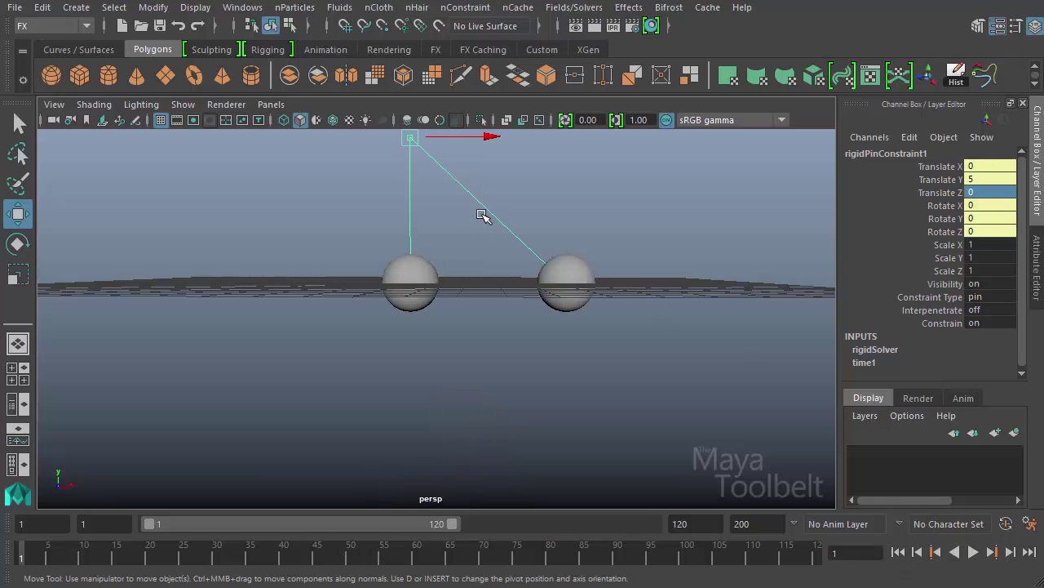
alt+drag(481, 212, 500, 314)
drag(500, 245, 577, 268)
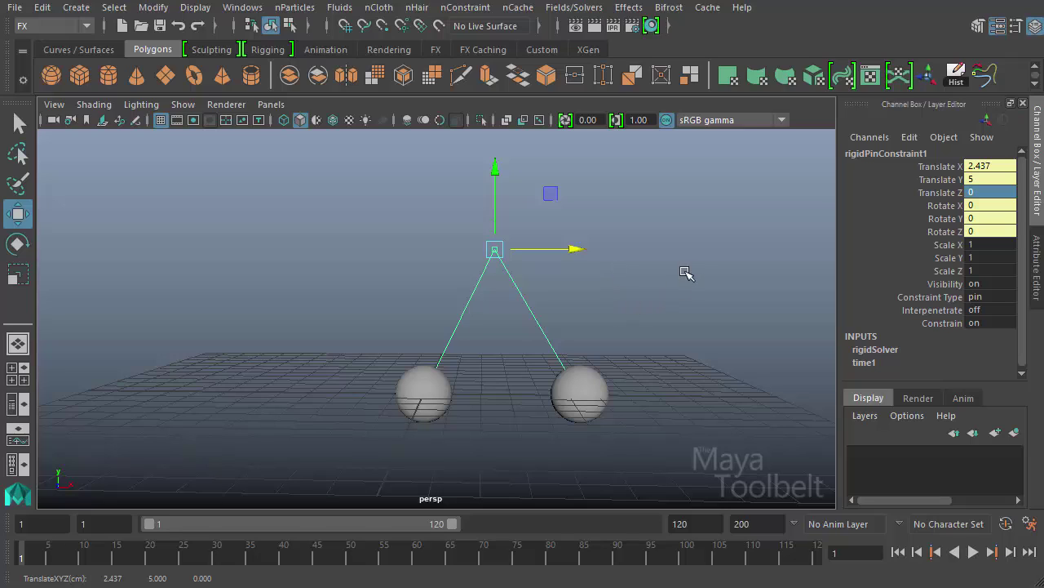
click(972, 552)
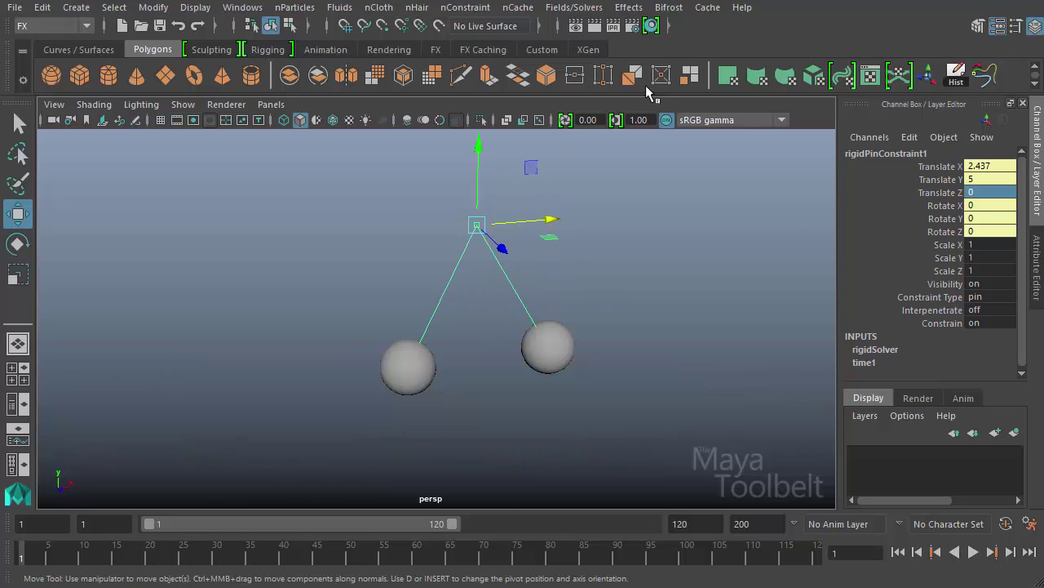
Open the Create Pin Constraint options, then play to frame 80 and rewind
click(575, 7)
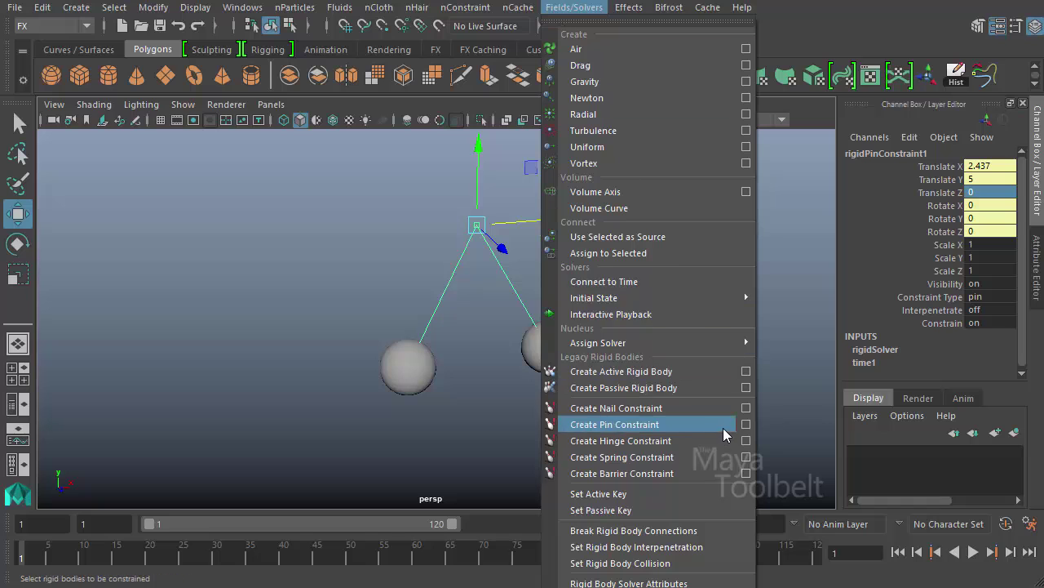
click(746, 424)
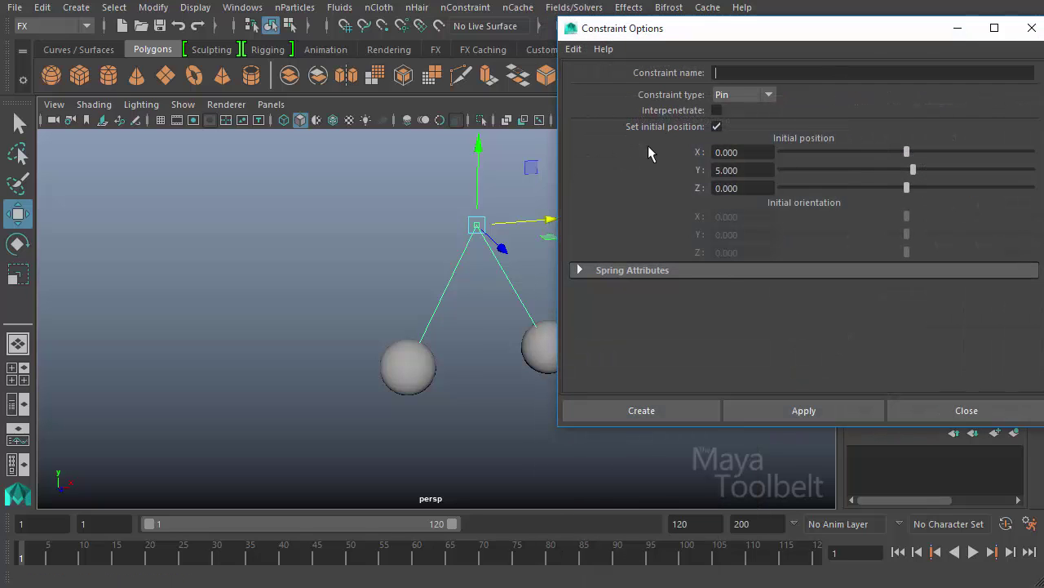
alt+middle_drag(384, 315, 249, 273)
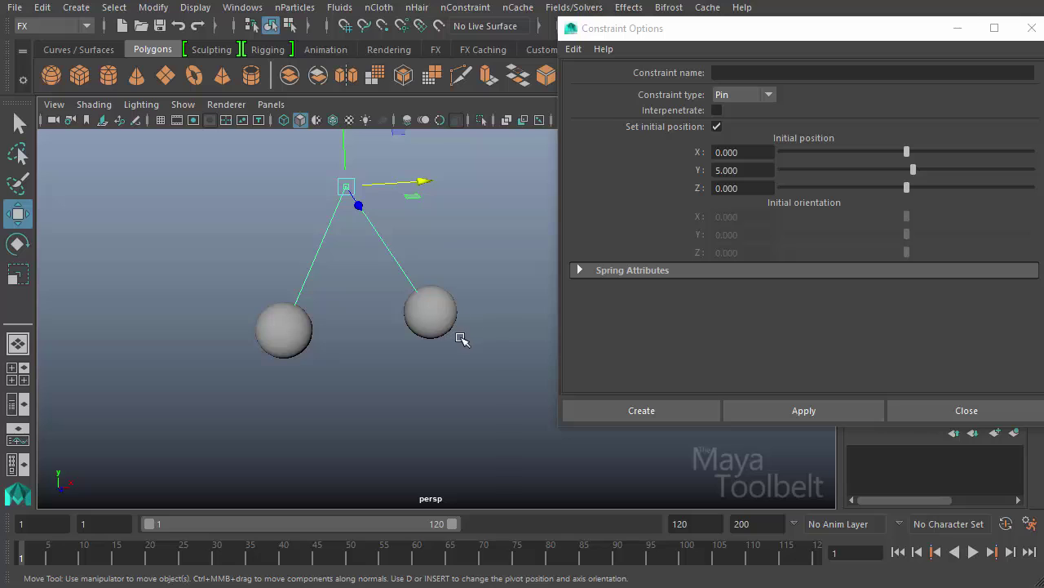
click(972, 552)
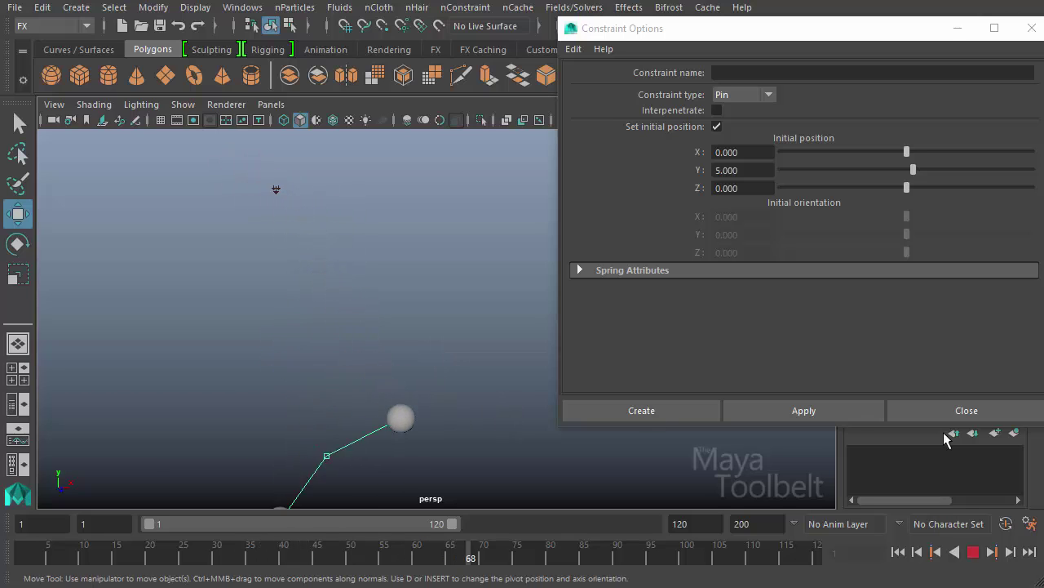
click(972, 552)
click(899, 552)
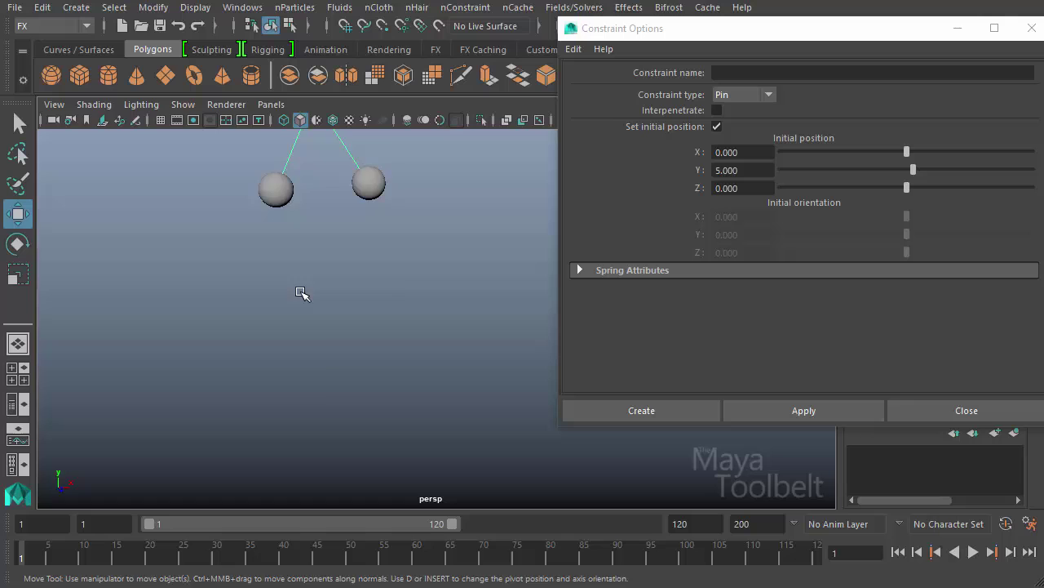
Zoom in, select the right sphere, and replay the simulation before rewinding to frame 1
alt+middle_drag(299, 291, 361, 413)
alt+middle_drag(423, 341, 555, 384)
scroll(490, 354, up, 2)
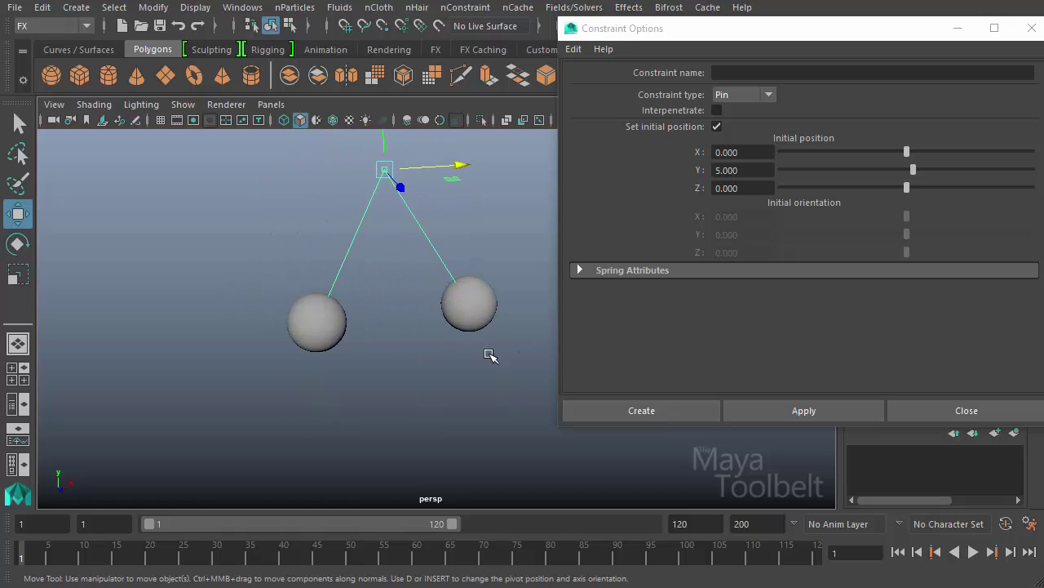
click(466, 310)
alt+drag(466, 310, 400, 209)
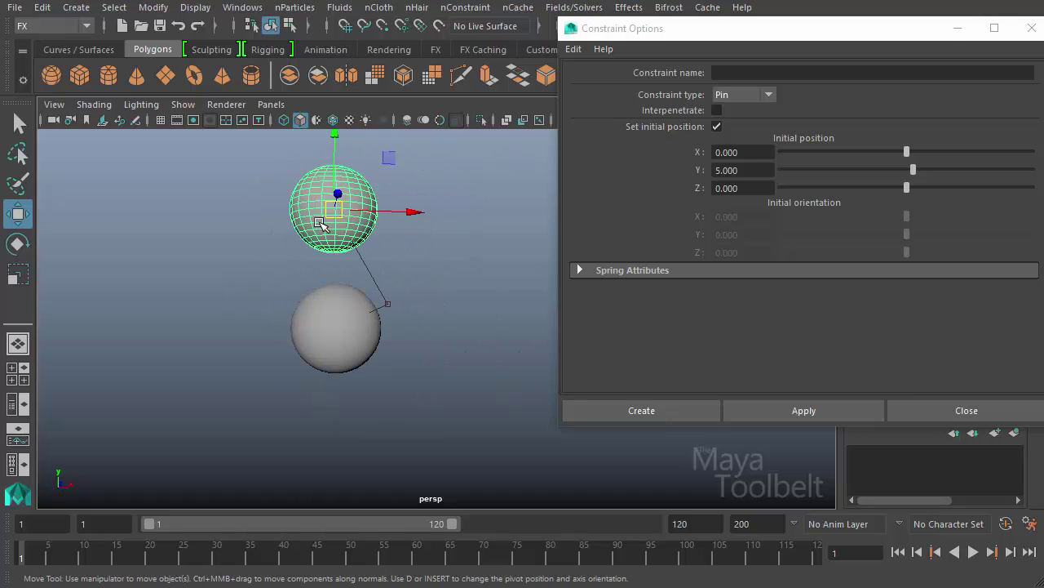
click(972, 552)
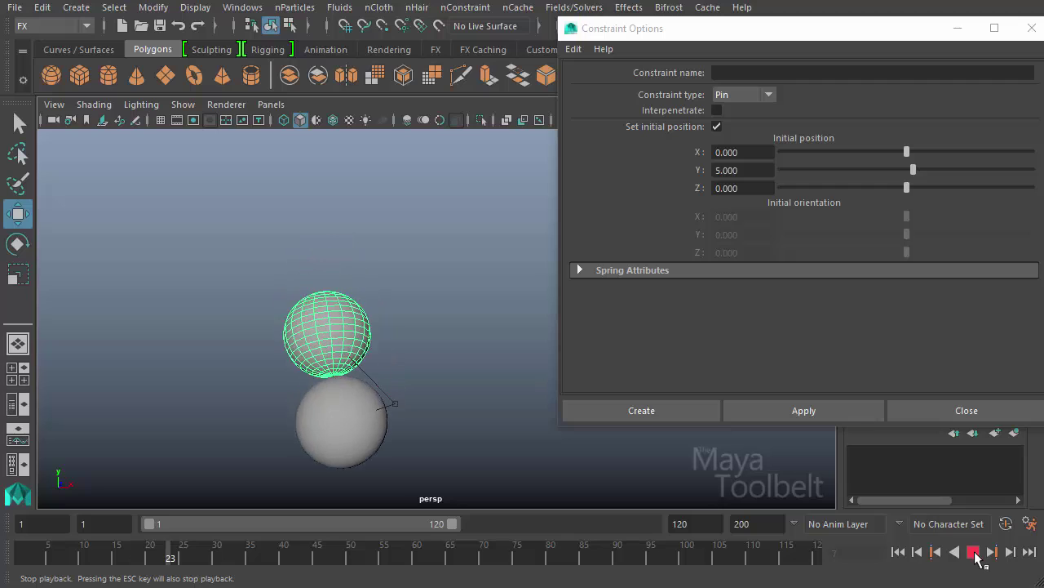
click(973, 553)
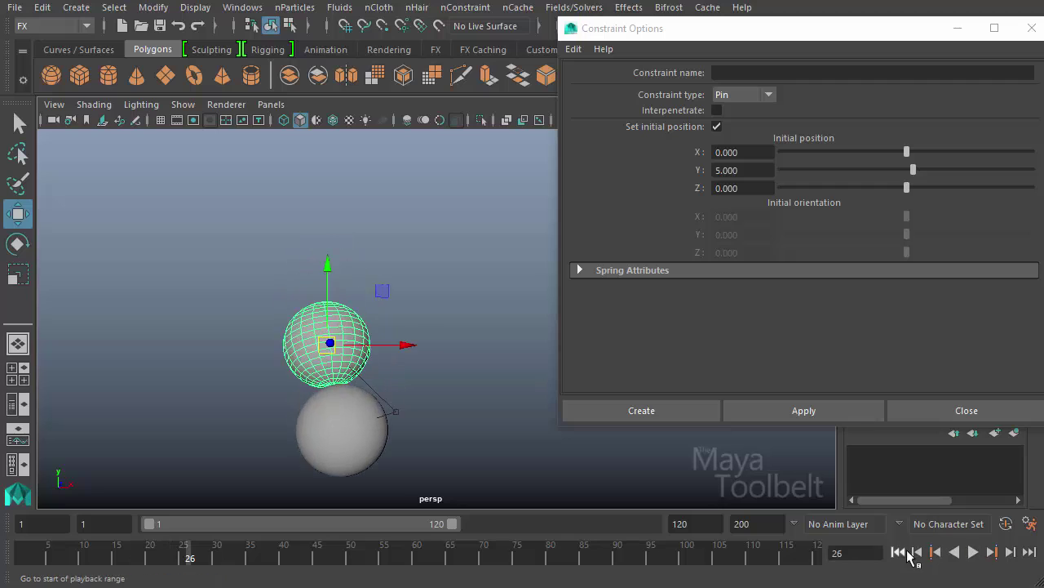
click(899, 552)
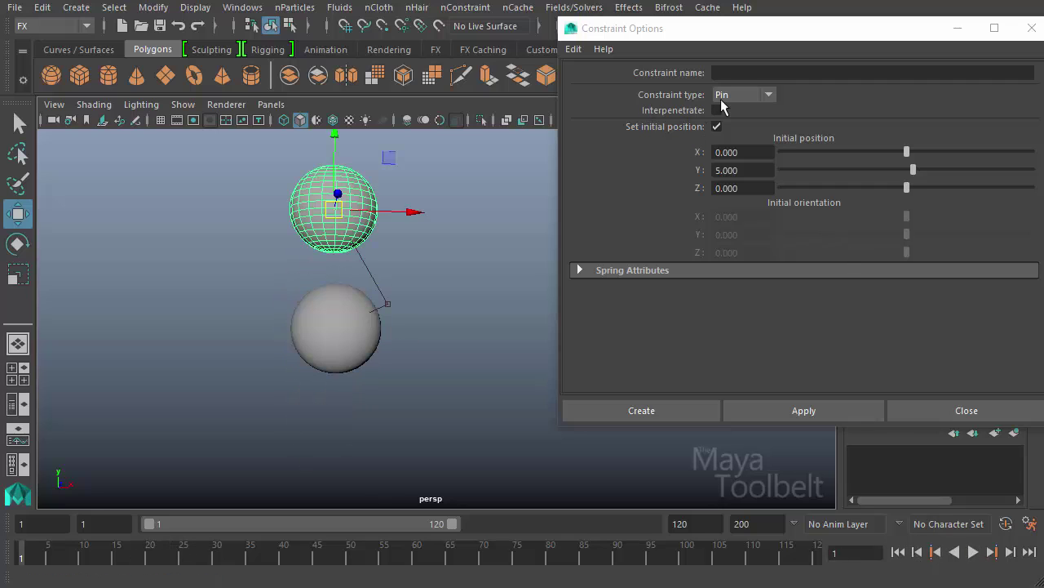
Close Constraint Options and set the pin constraint's Interpenetrate channel to 1
click(957, 28)
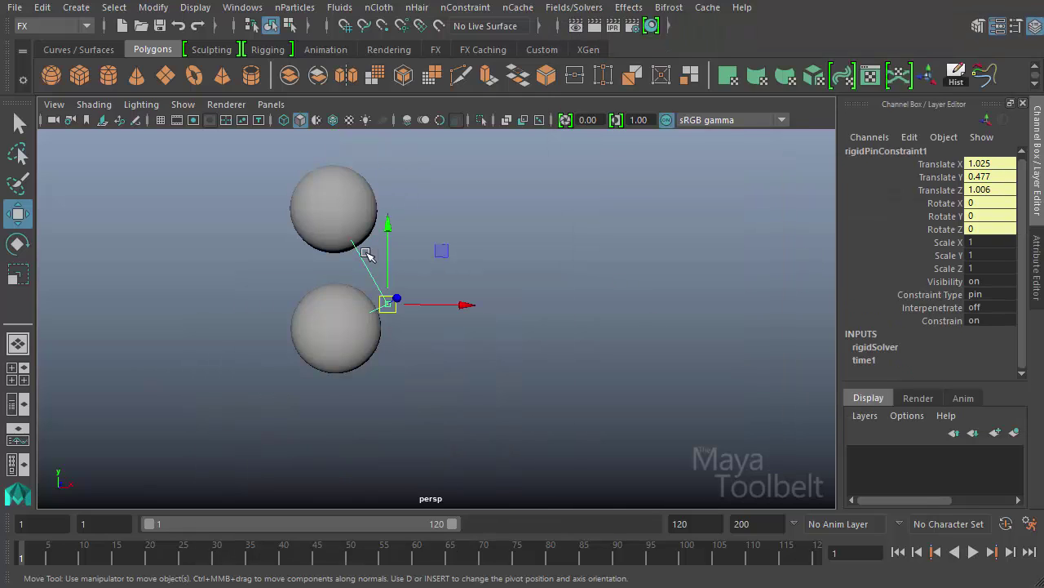
double_click(992, 307)
key(Return)
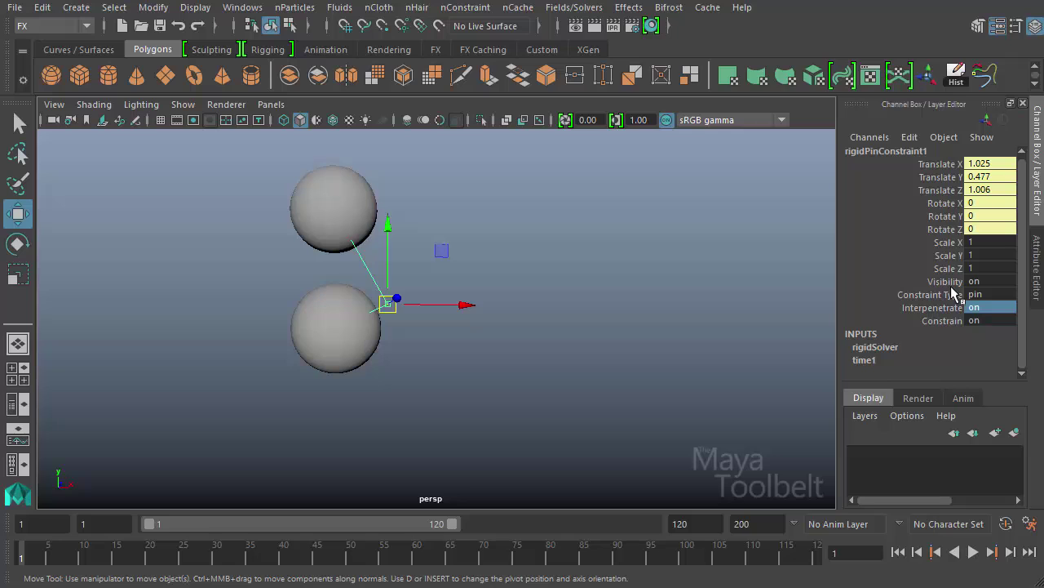
Play to frame 23 and tumble the view to inspect the overlapping spheres
click(973, 552)
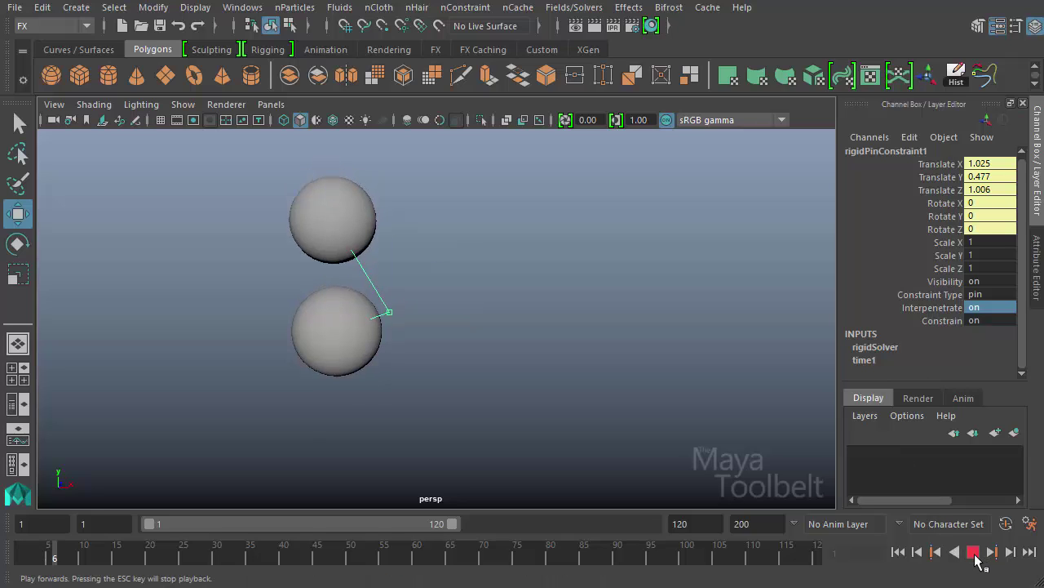
click(974, 552)
alt+drag(642, 485, 381, 242)
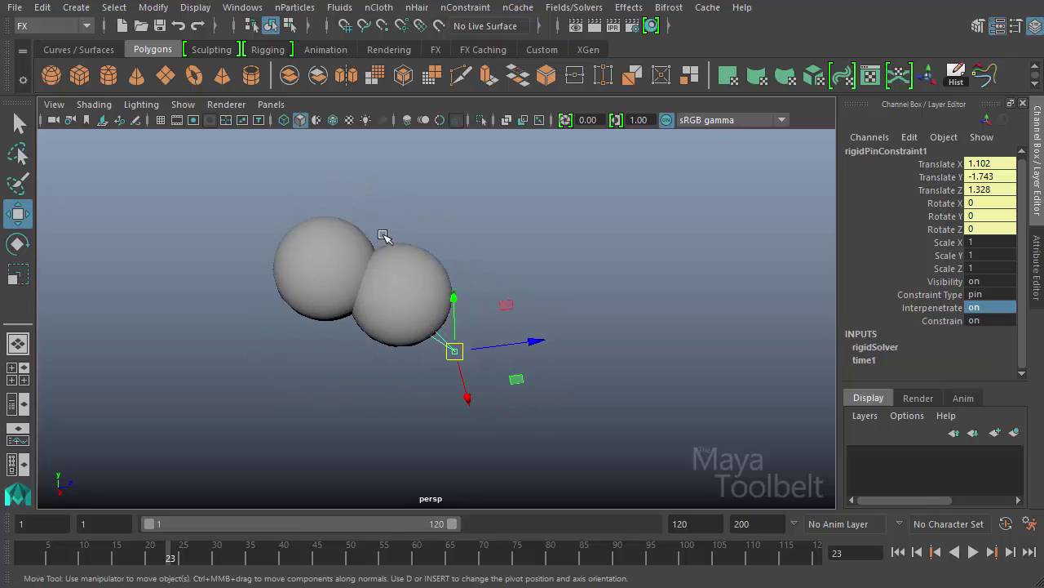
alt+drag(620, 237, 608, 303)
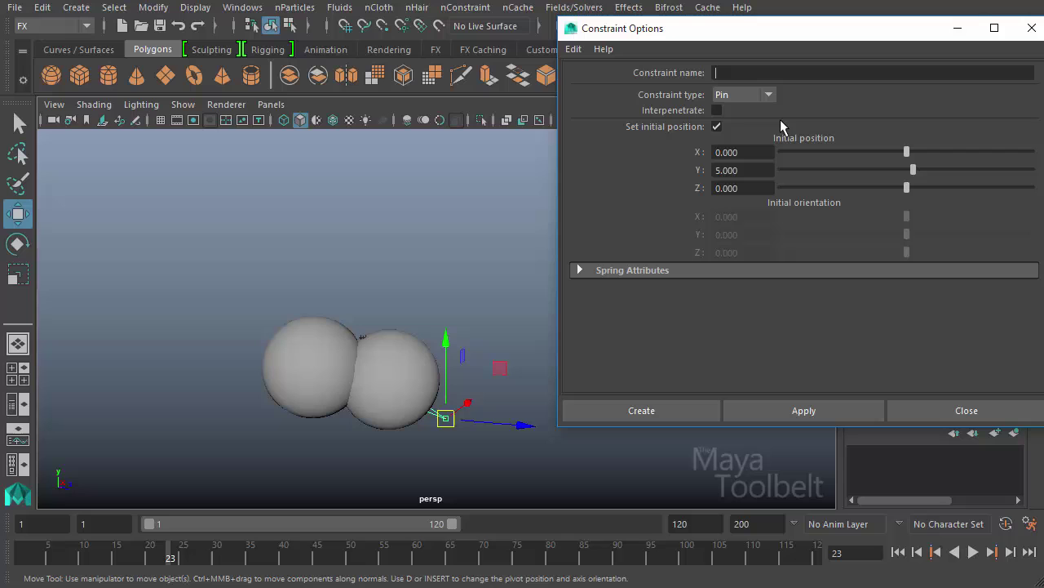
Rewind to frame 1, move the pin constraint to 1.529, 1.659, 2.003, and close Constraint Options
click(898, 551)
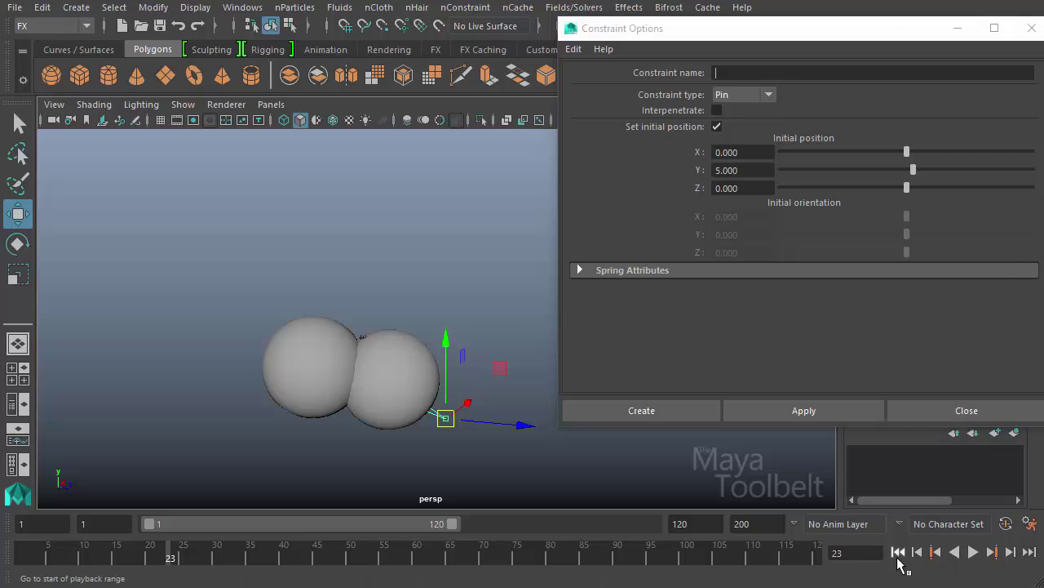
drag(427, 308, 468, 236)
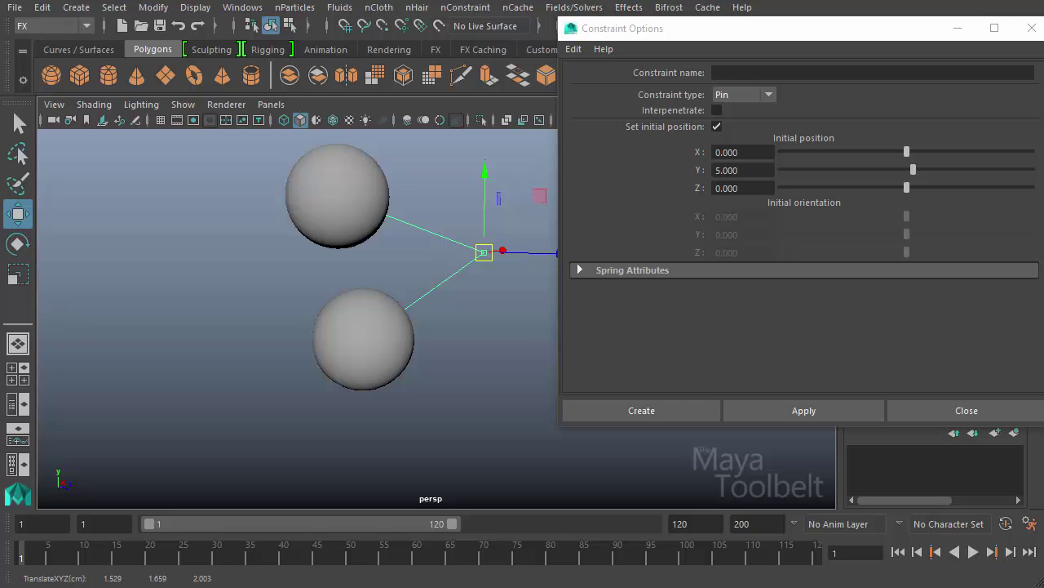
click(1007, 412)
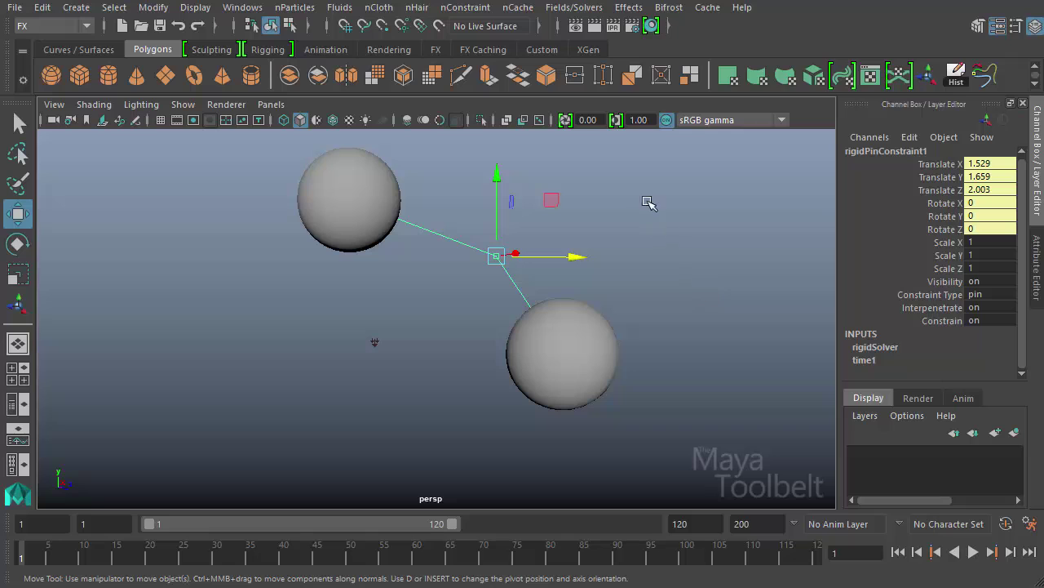
Dismiss the Fields/Solvers menu and clear the scene selection
click(567, 8)
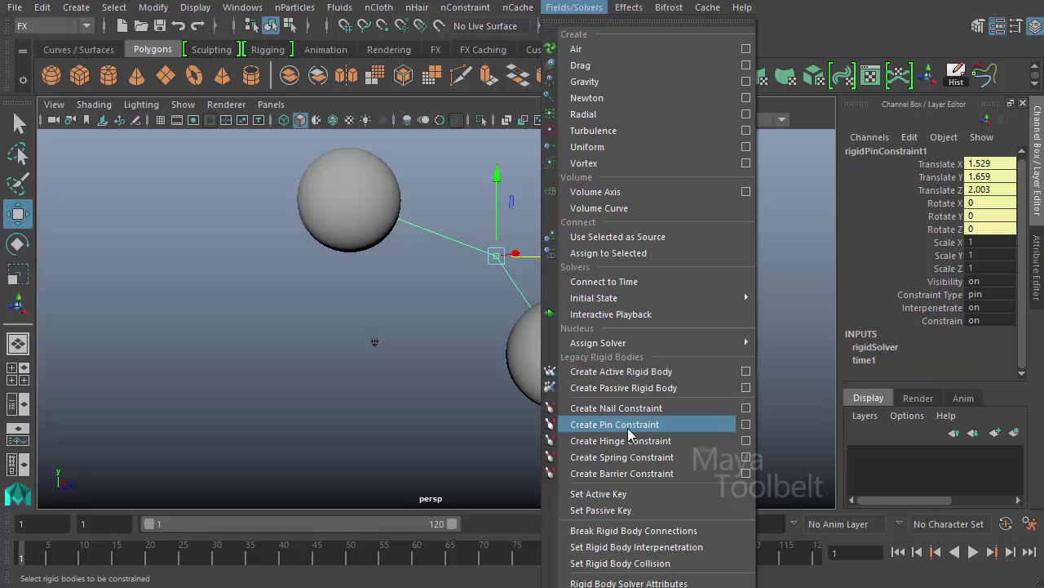
click(665, 427)
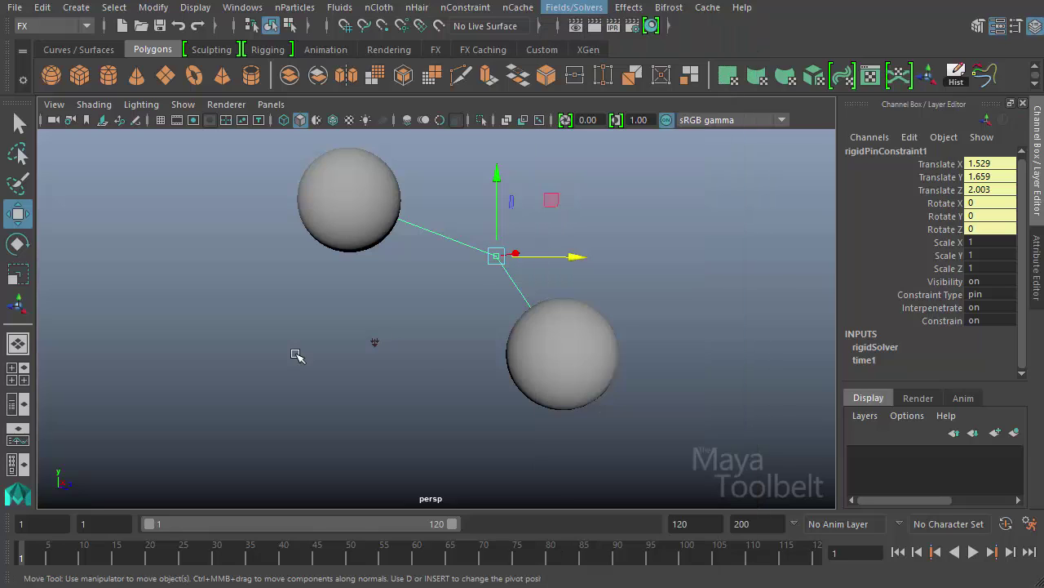
click(343, 362)
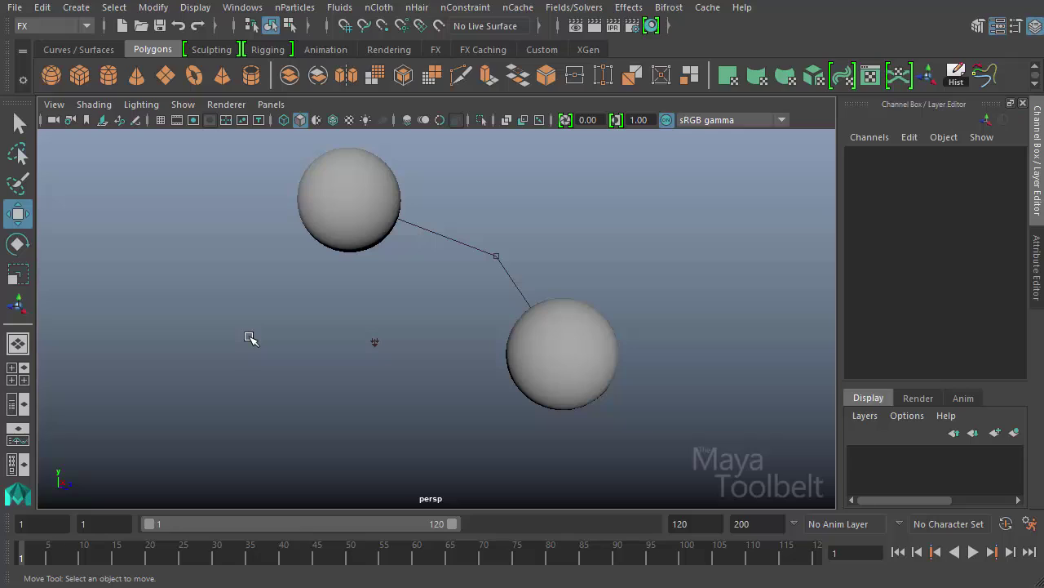